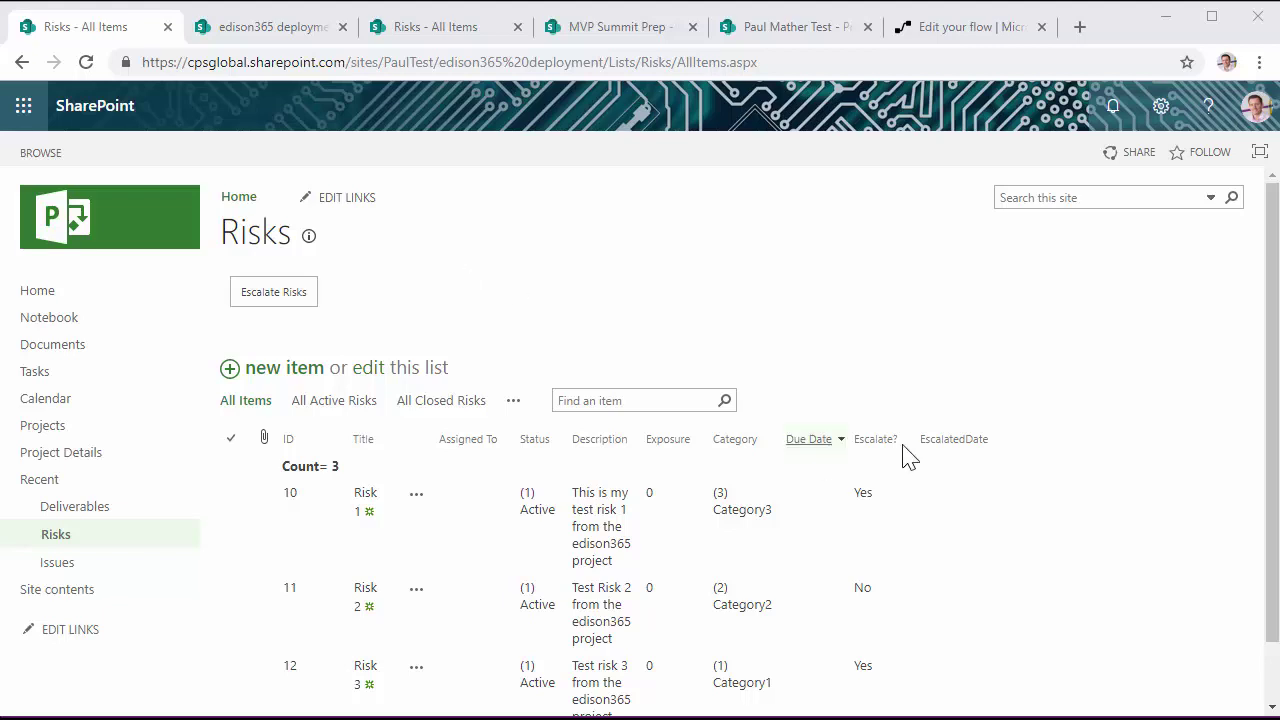
# Step: Compare the MVP Summit risks with the edison365 deployment risks, then escalate the flagged edison365 risks
pyautogui.scroll(-1, 940, 450)
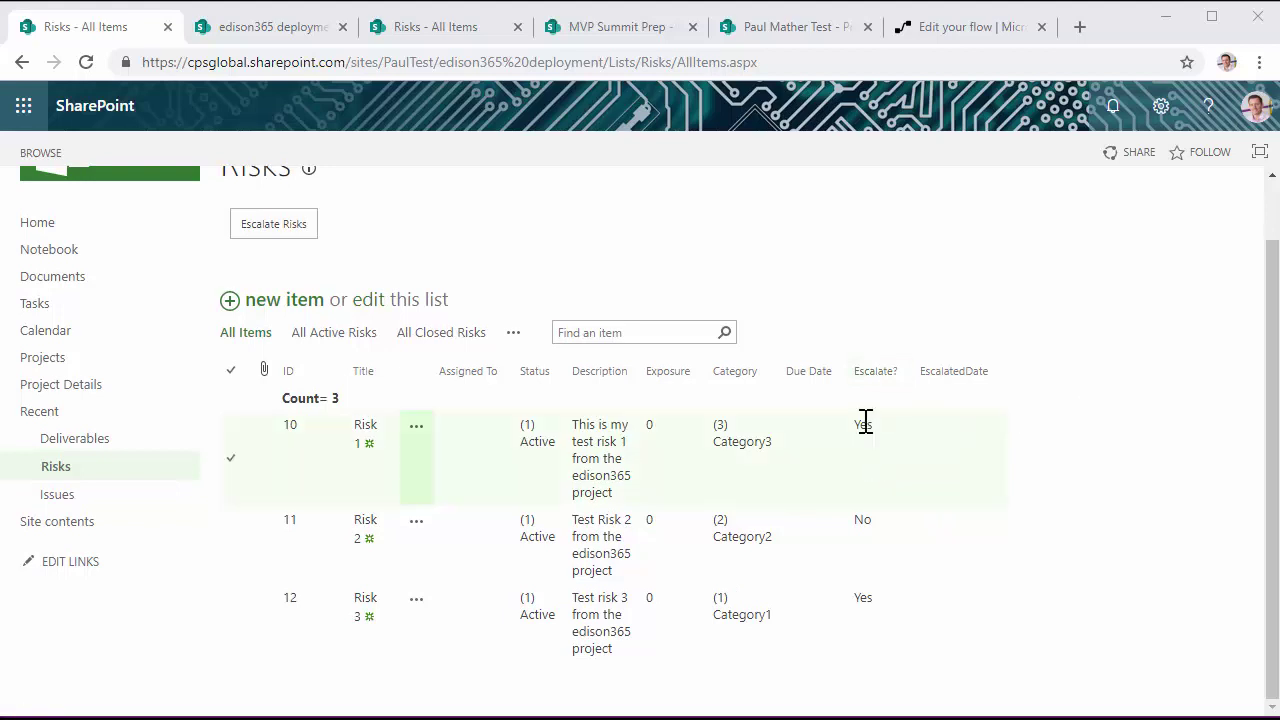
pyautogui.click(433, 30)
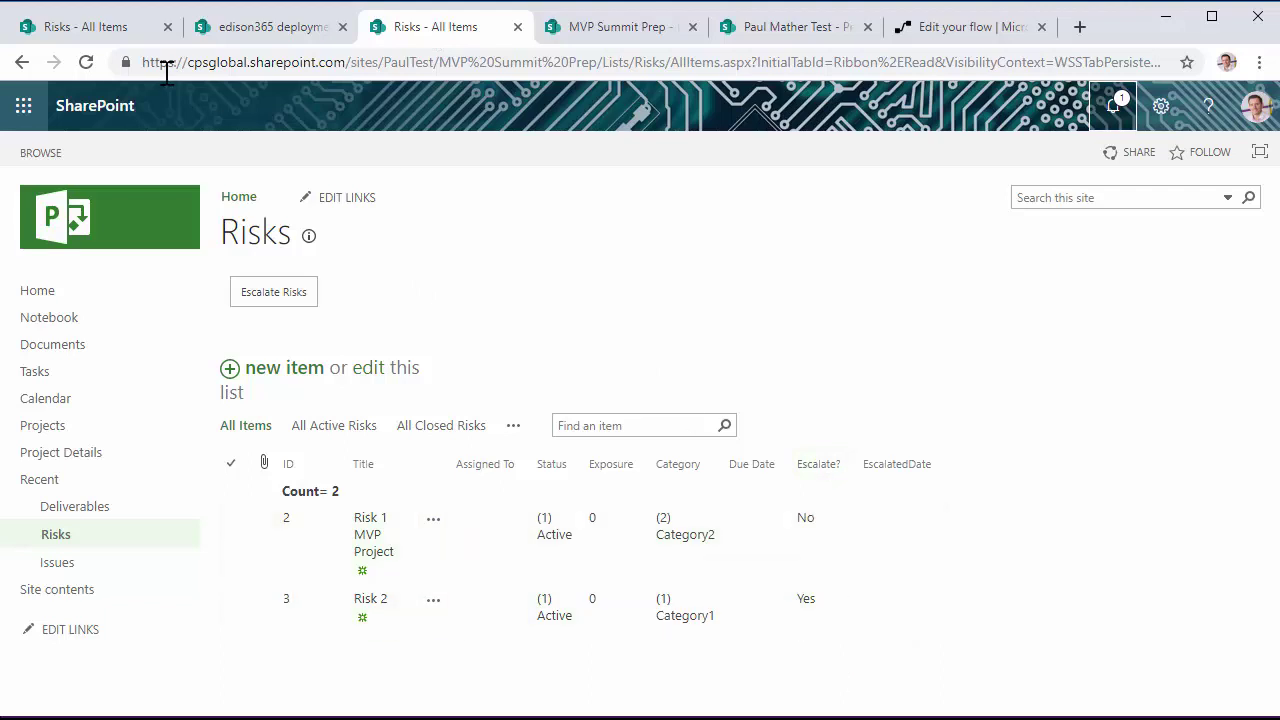
pyautogui.click(94, 28)
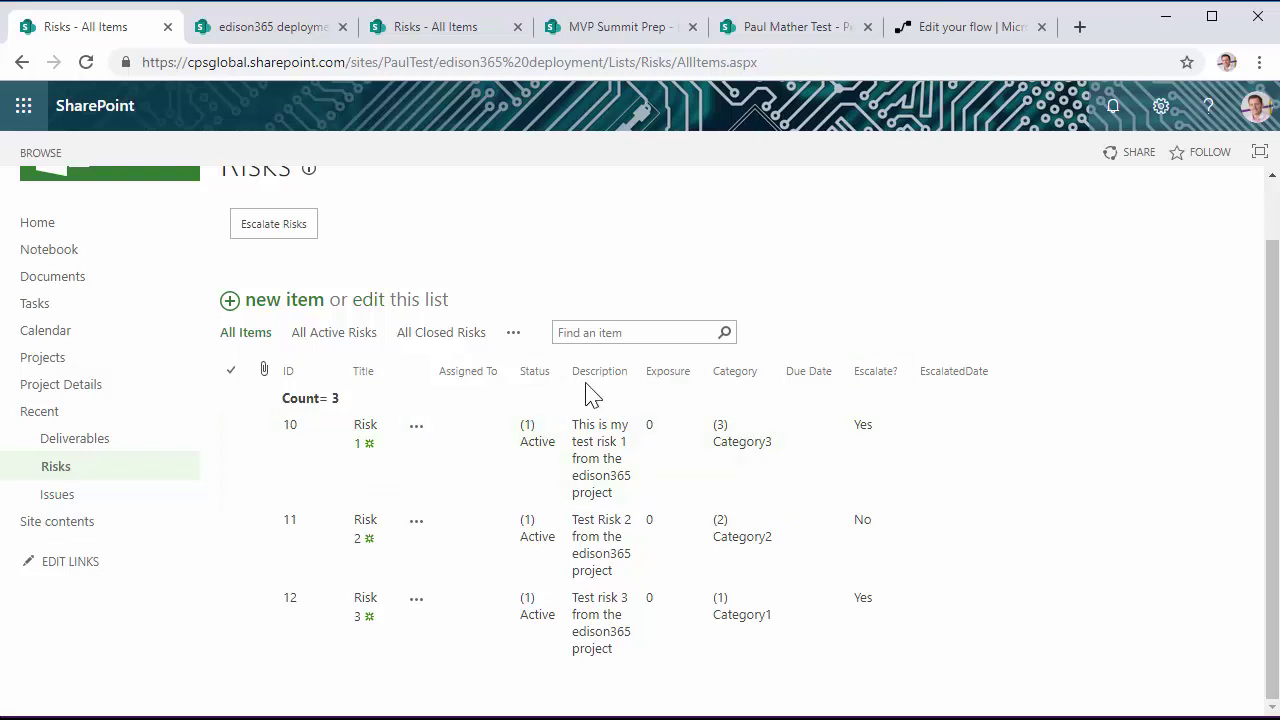
pyautogui.scroll(1, 600, 405)
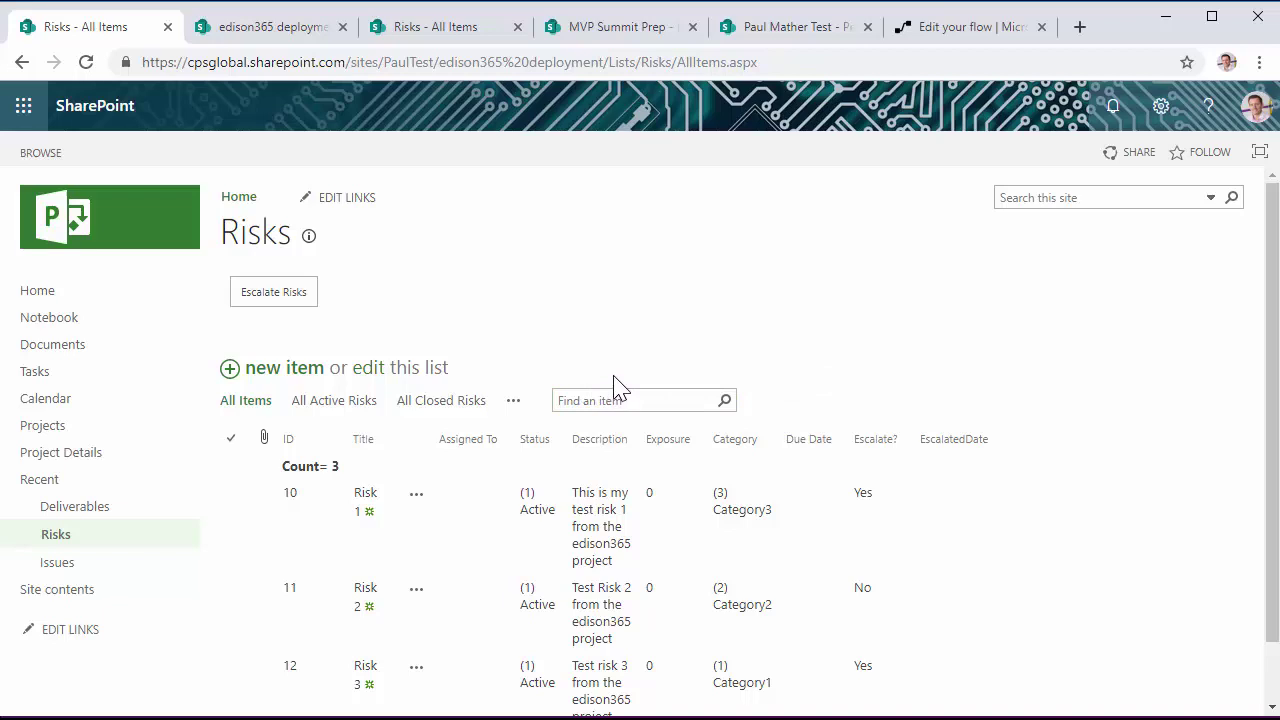
pyautogui.click(280, 310)
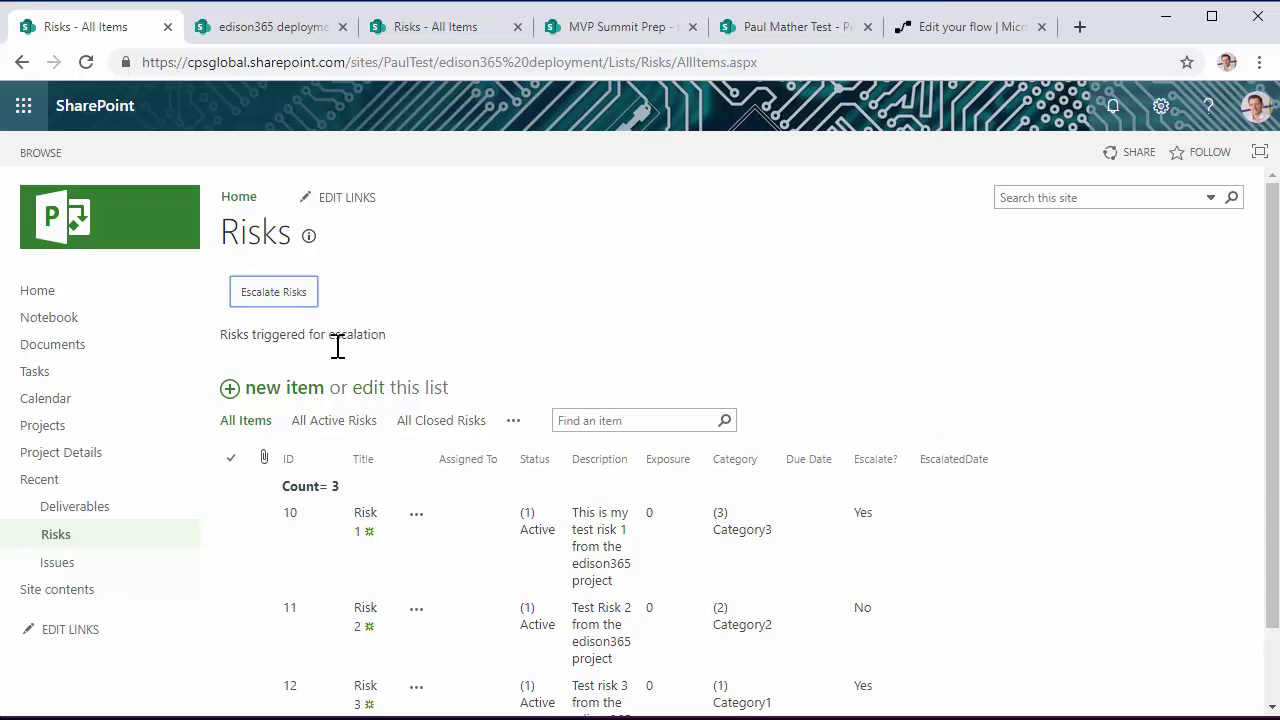
# Step: Open the Escalation Tracker list and scroll across the edison365 deployment entry dated 7/11/2019
pyautogui.click(768, 36)
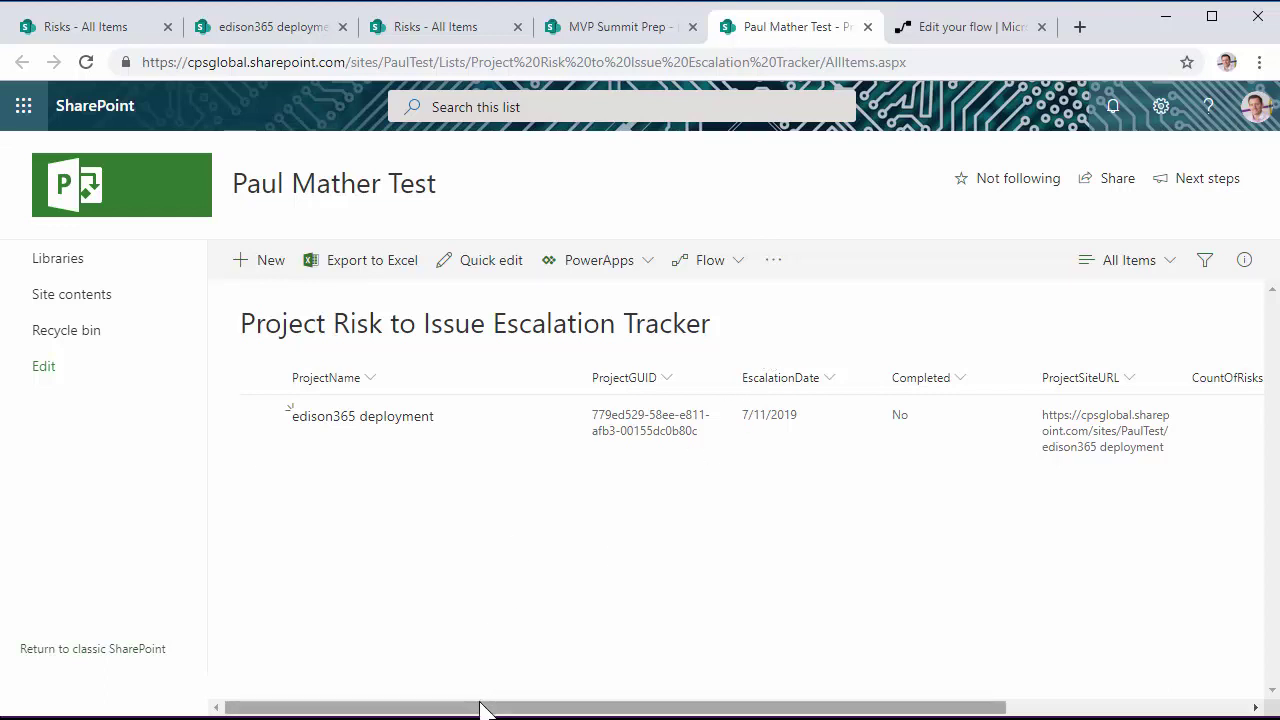
pyautogui.moveTo(483, 710); pyautogui.dragTo(503, 710)
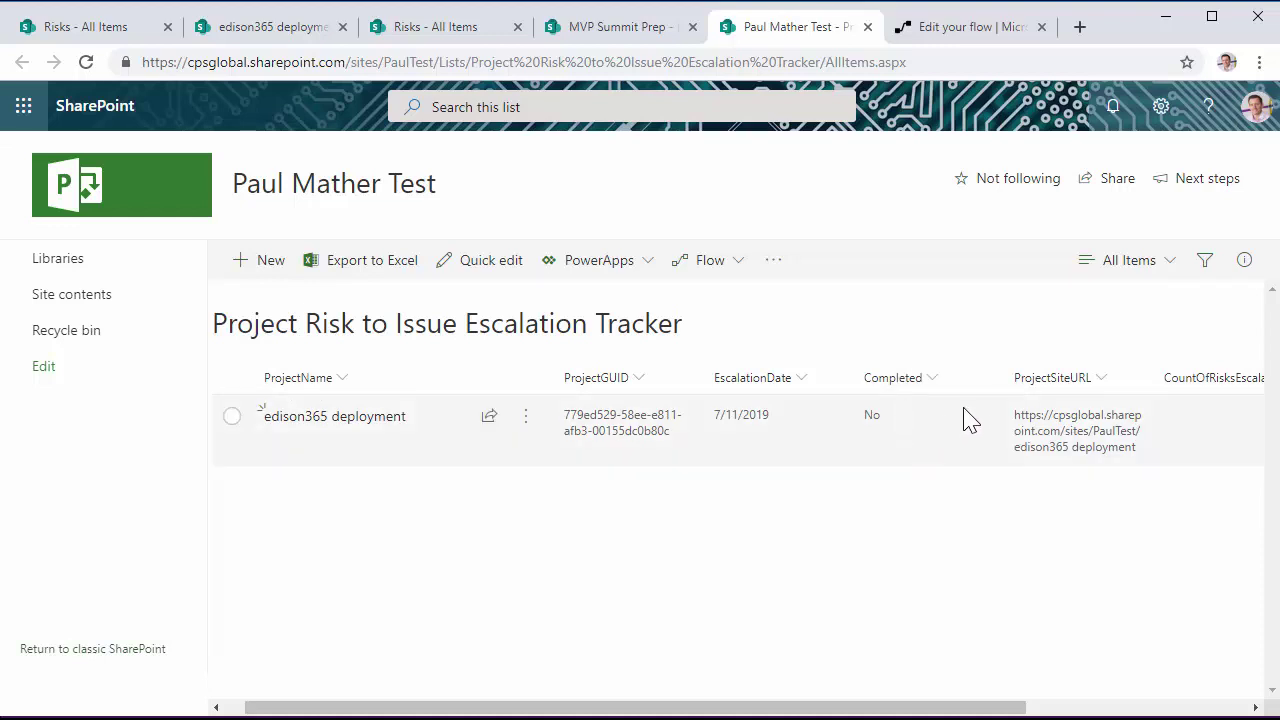
pyautogui.moveTo(995, 707); pyautogui.dragTo(1070, 707)
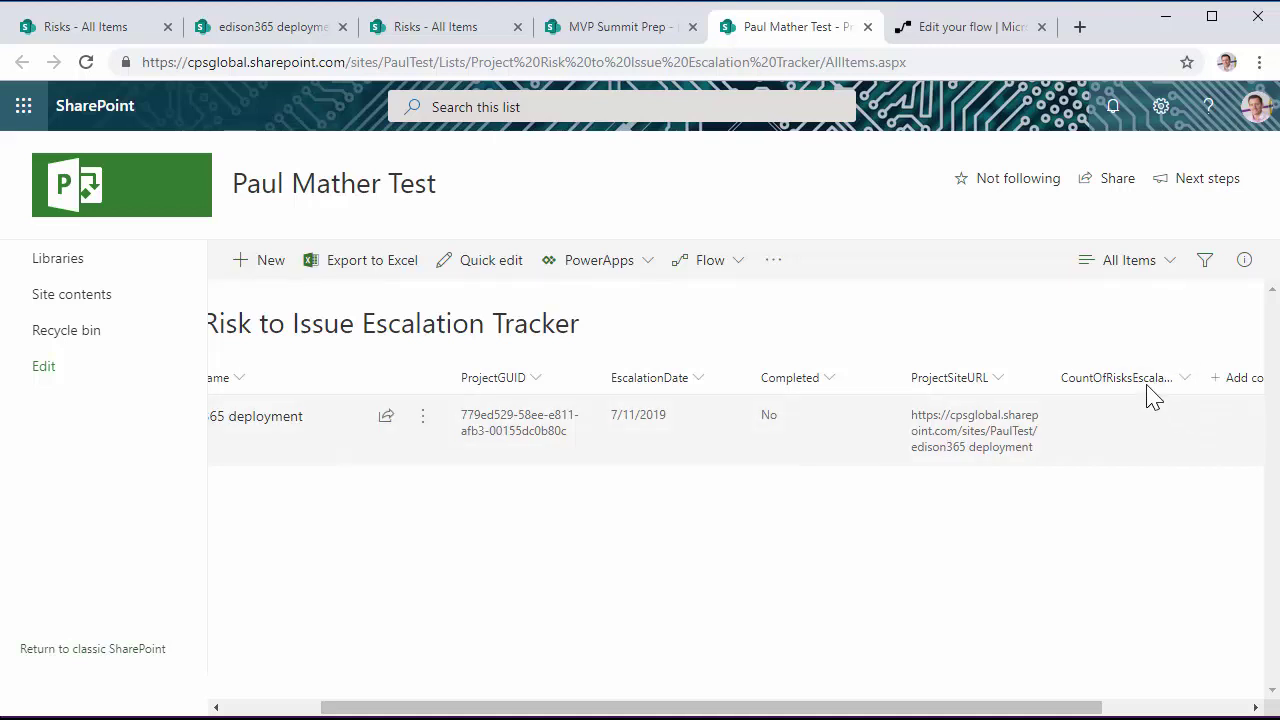
pyautogui.moveTo(800, 712); pyautogui.dragTo(534, 714)
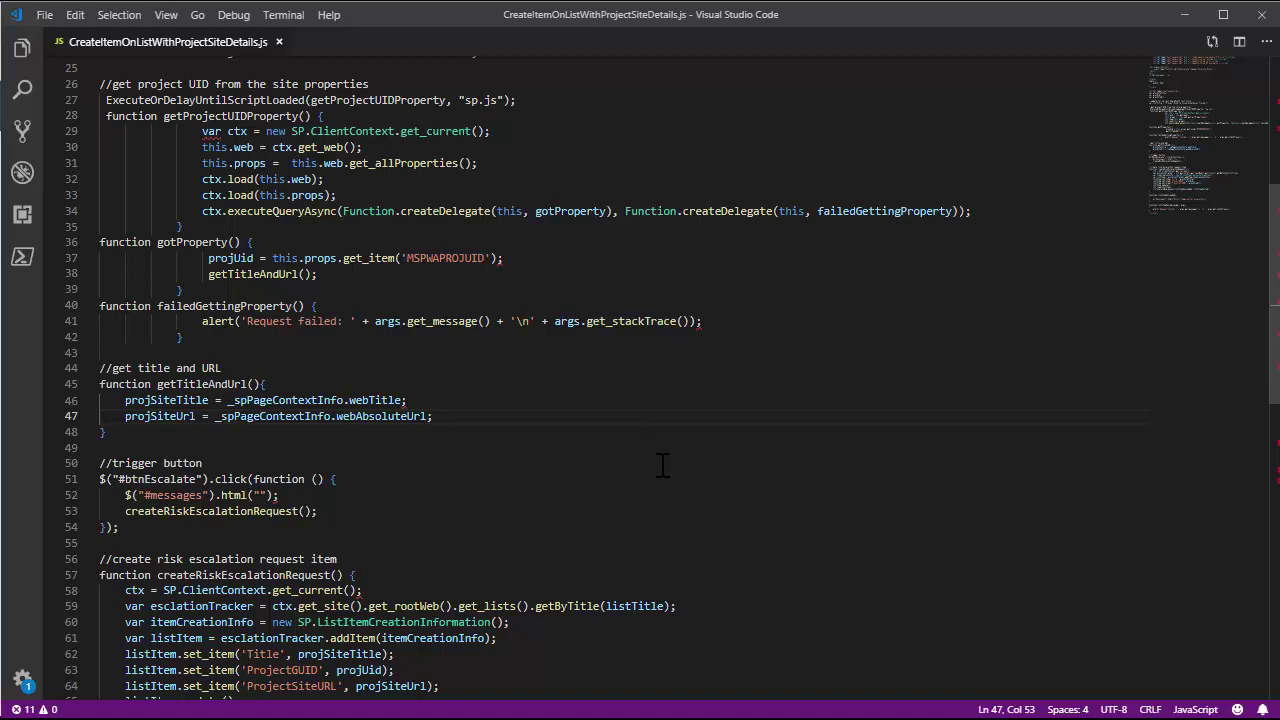
# Step: Read through CreateItemOnListWithProjectSiteDetails.js, then return to the browser's escalation tracker list
pyautogui.scroll(4, 662, 468)
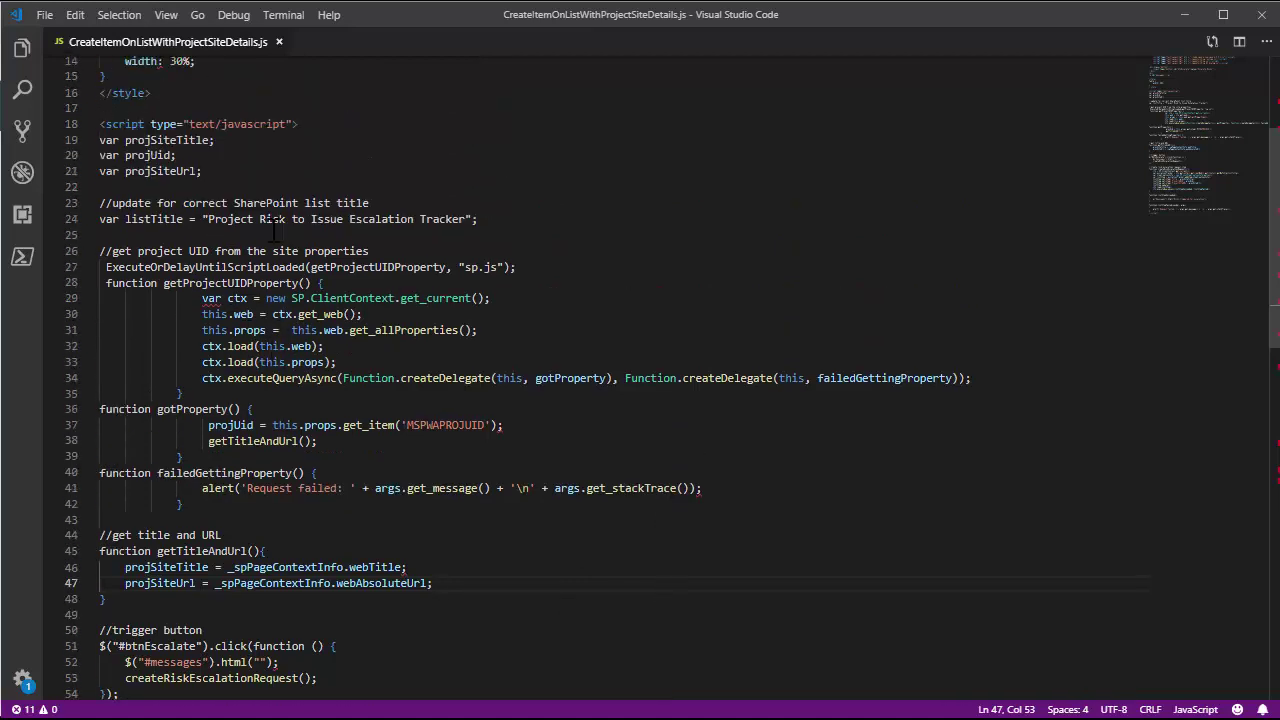
pyautogui.scroll(1, 270, 228)
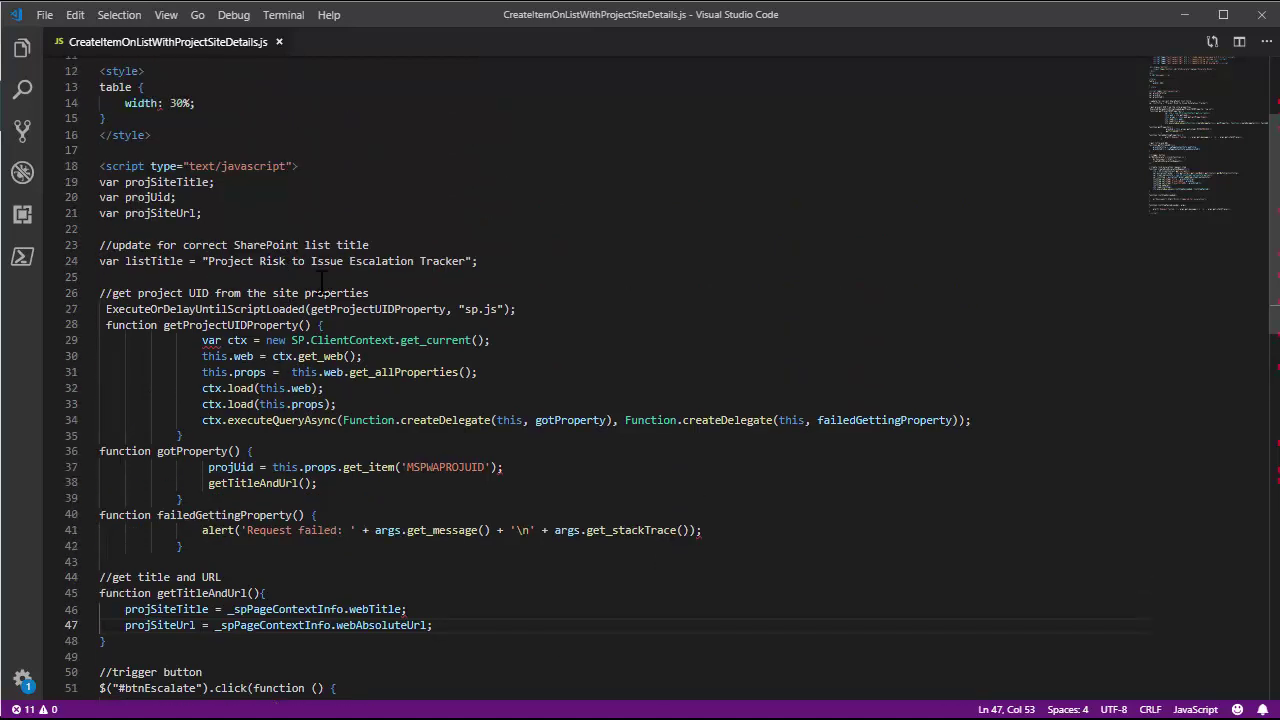
pyautogui.scroll(-2, 330, 285)
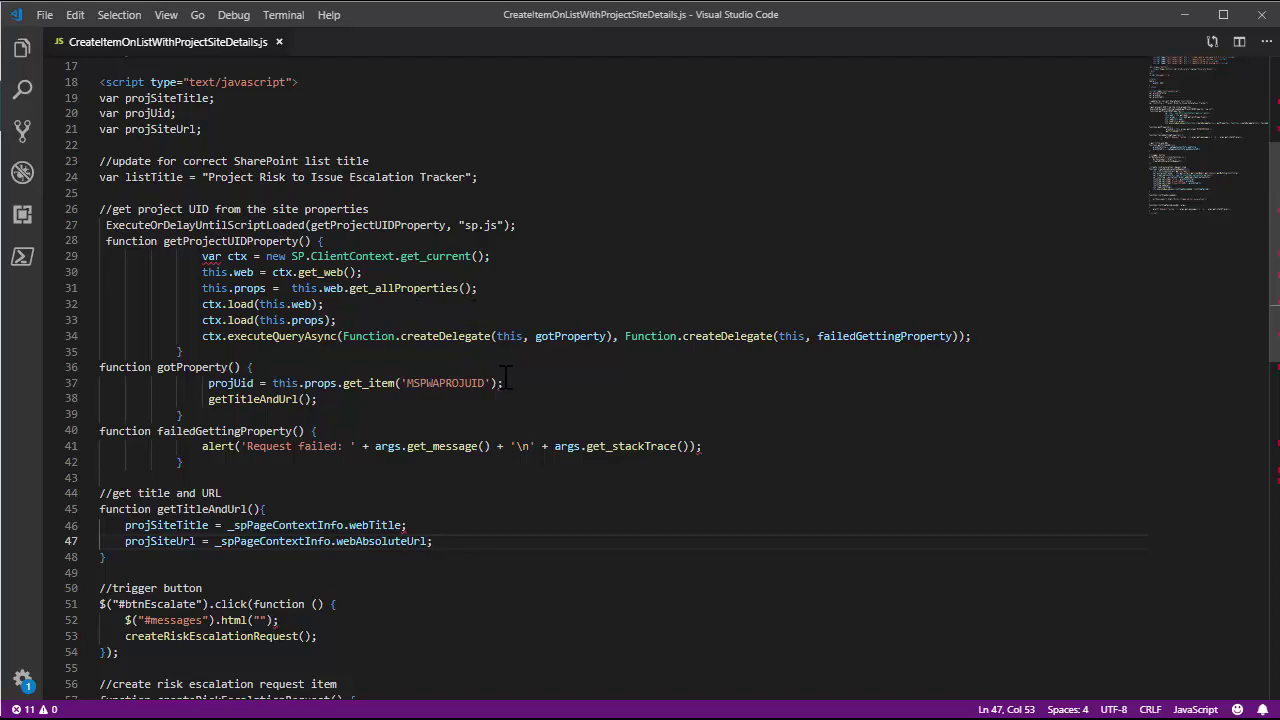
pyautogui.scroll(-2, 530, 370)
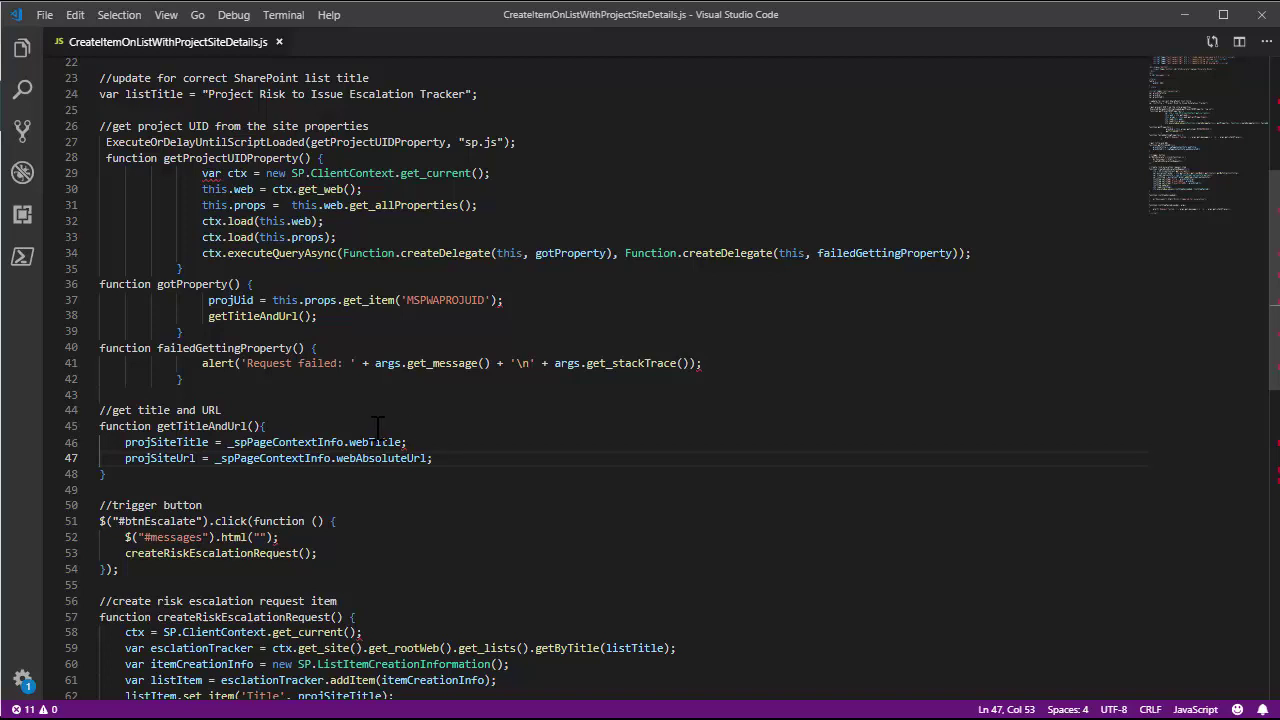
pyautogui.scroll(-2, 382, 425)
pyautogui.scroll(-2, 364, 388)
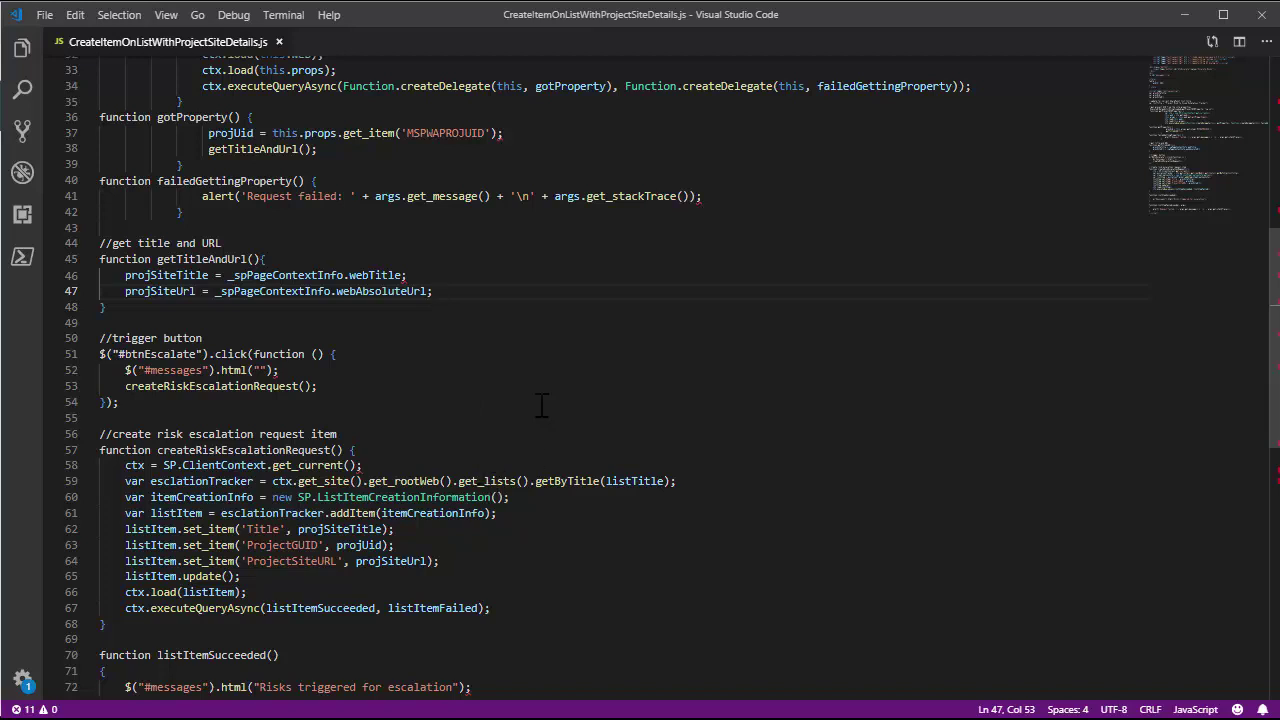
pyautogui.scroll(-2, 530, 425)
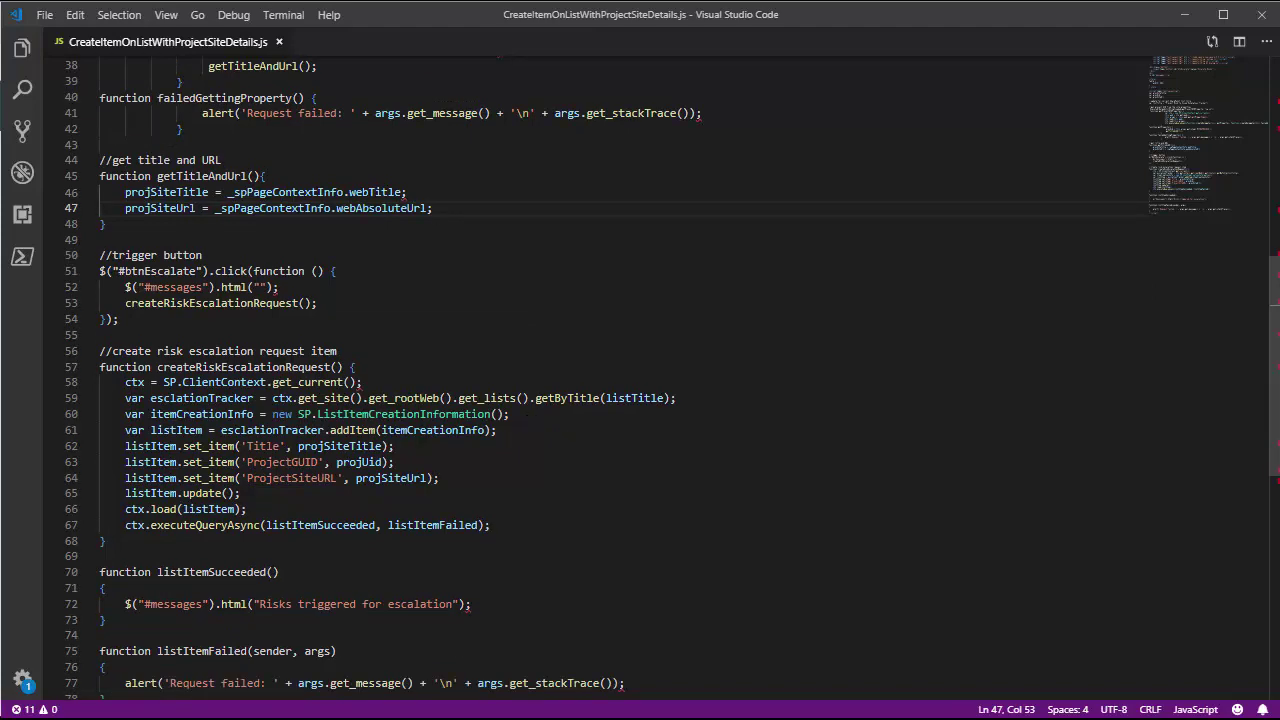
pyautogui.hotkey('alt', 'Tab')
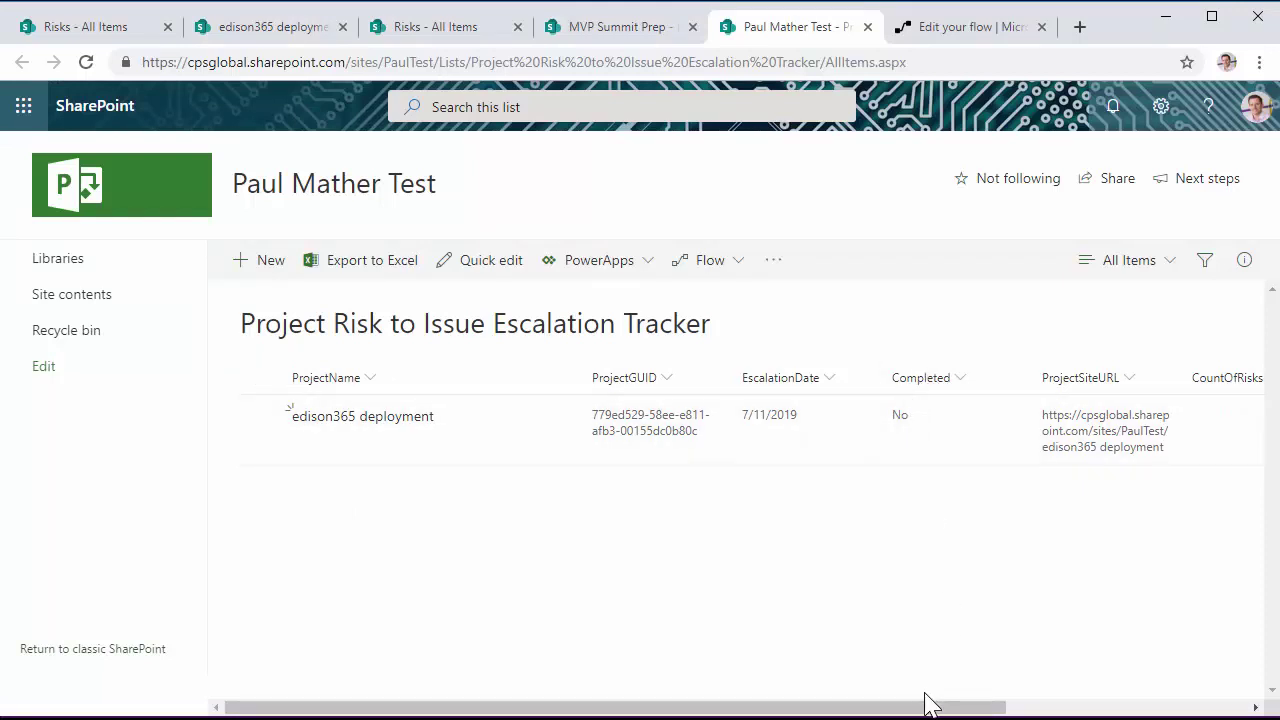
# Step: Check the Escalate? and EscalatedDate columns: Risks 1 and 3 escalated 7/11/2019, Risk 2 not
pyautogui.moveTo(1010, 703); pyautogui.dragTo(1120, 703)
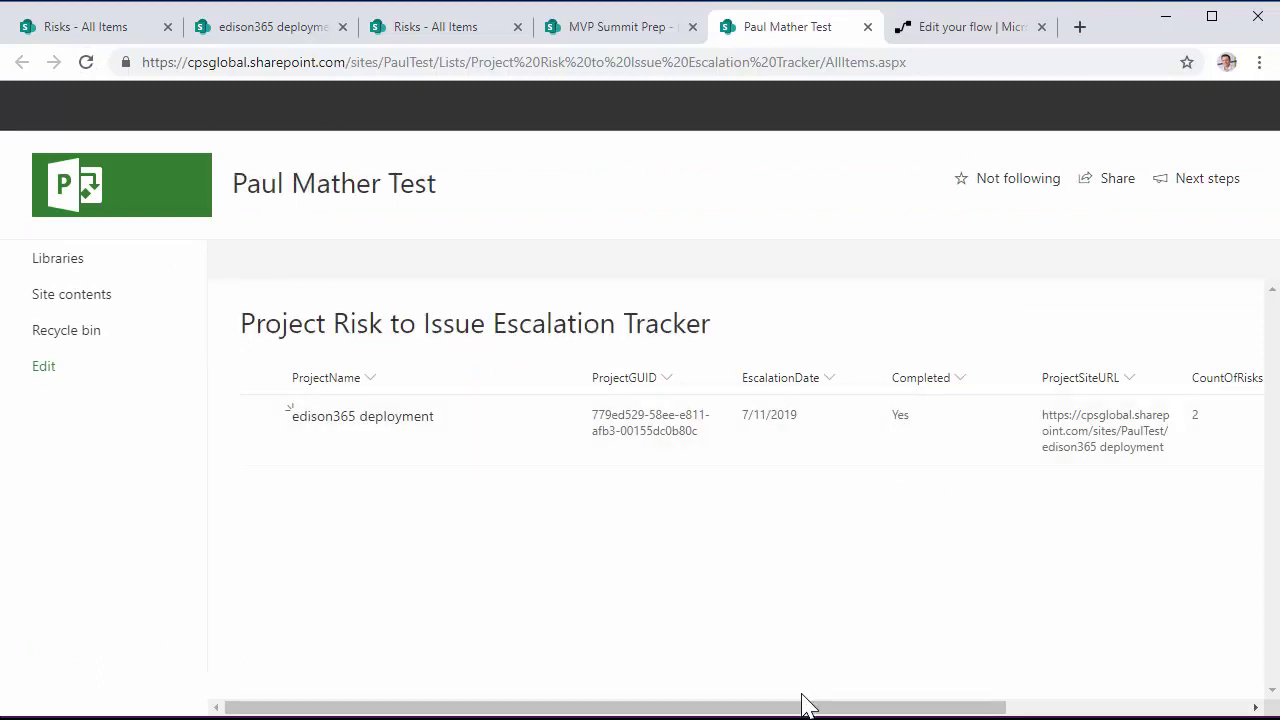
pyautogui.moveTo(825, 711); pyautogui.dragTo(1020, 711)
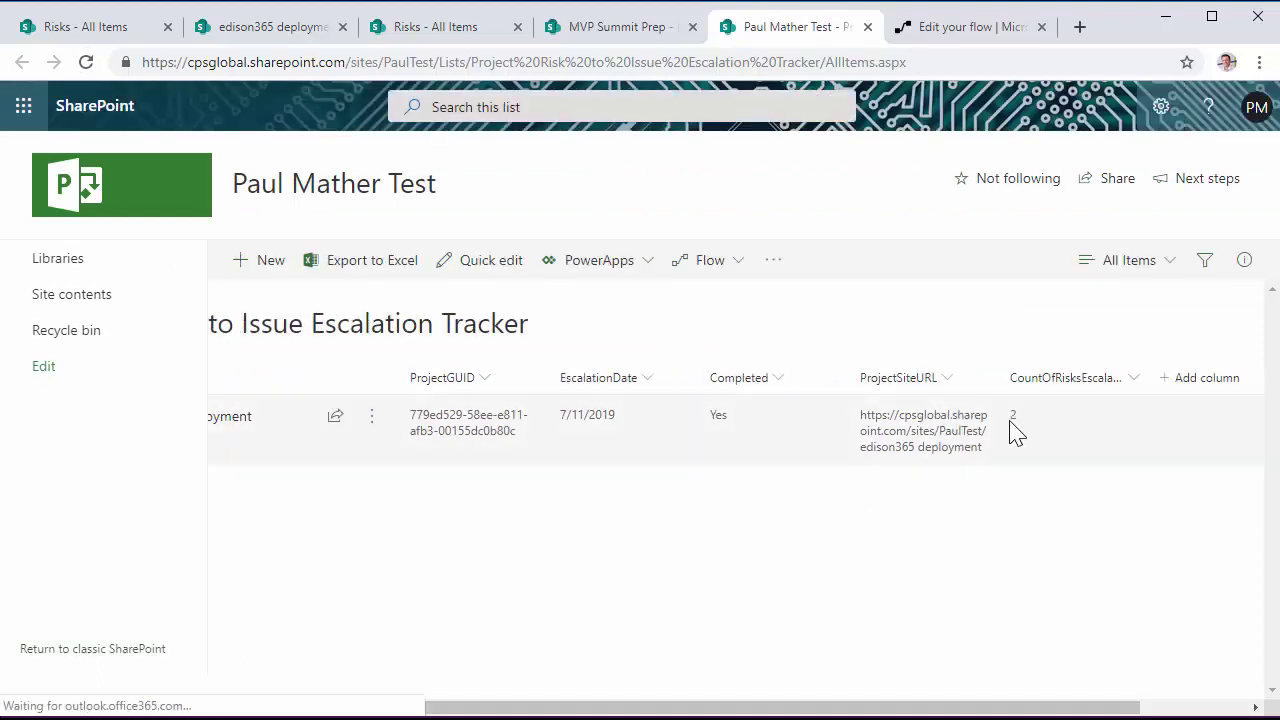
pyautogui.click(100, 38)
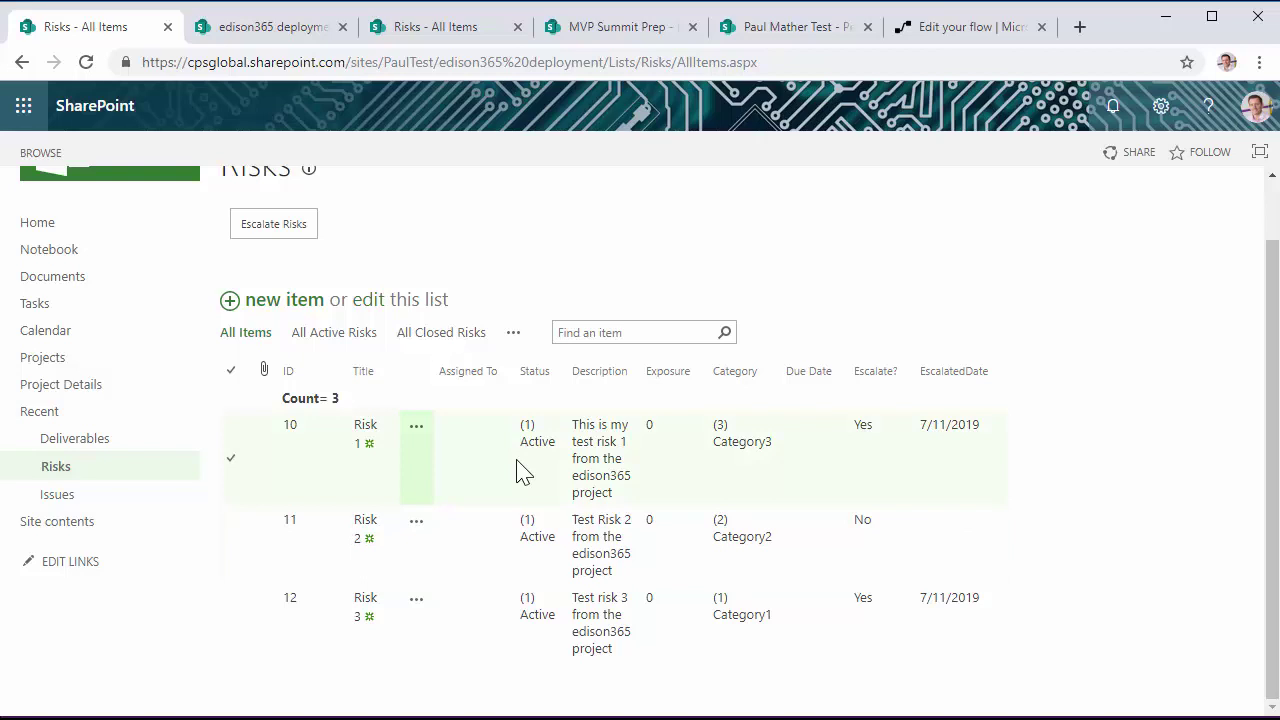
# Step: Check the edison365 Issues list for Risk 1 and Risk 3, issues 20 and 21, under Discussion
pyautogui.click(250, 30)
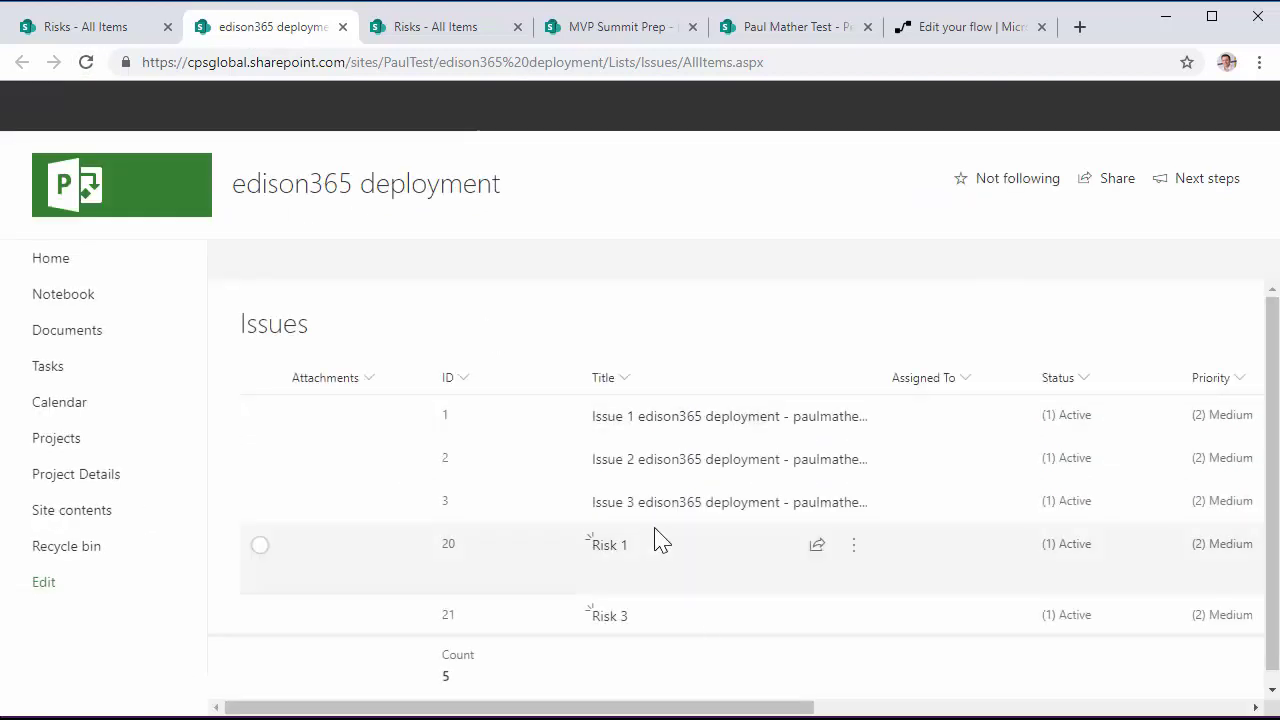
pyautogui.hscroll(3, 500, 570)
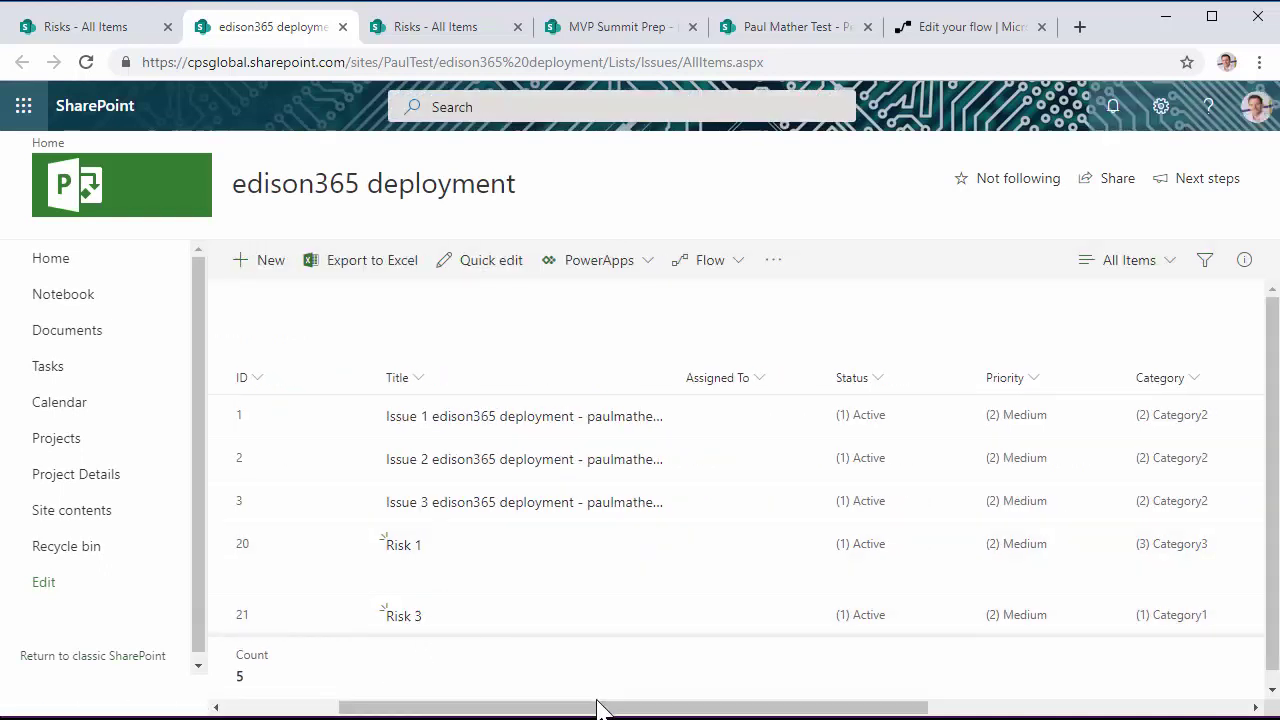
pyautogui.hscroll(3, 651, 712)
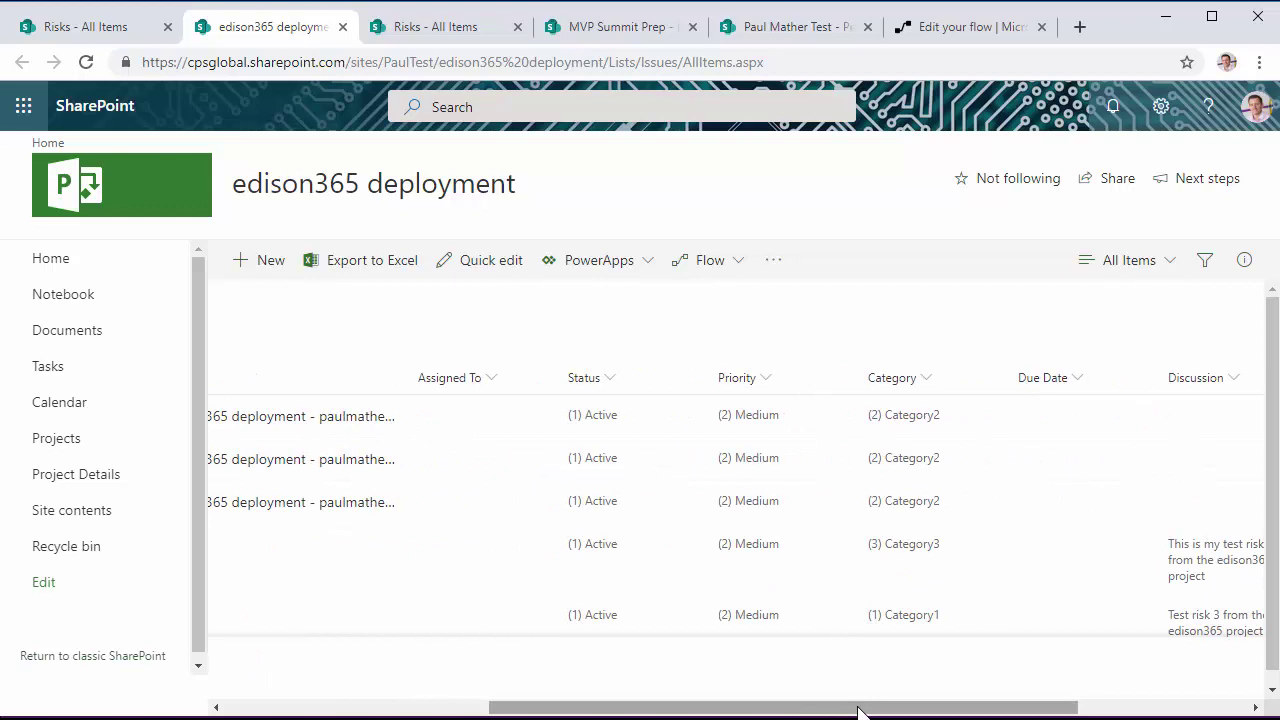
pyautogui.moveTo(858, 710); pyautogui.dragTo(988, 712)
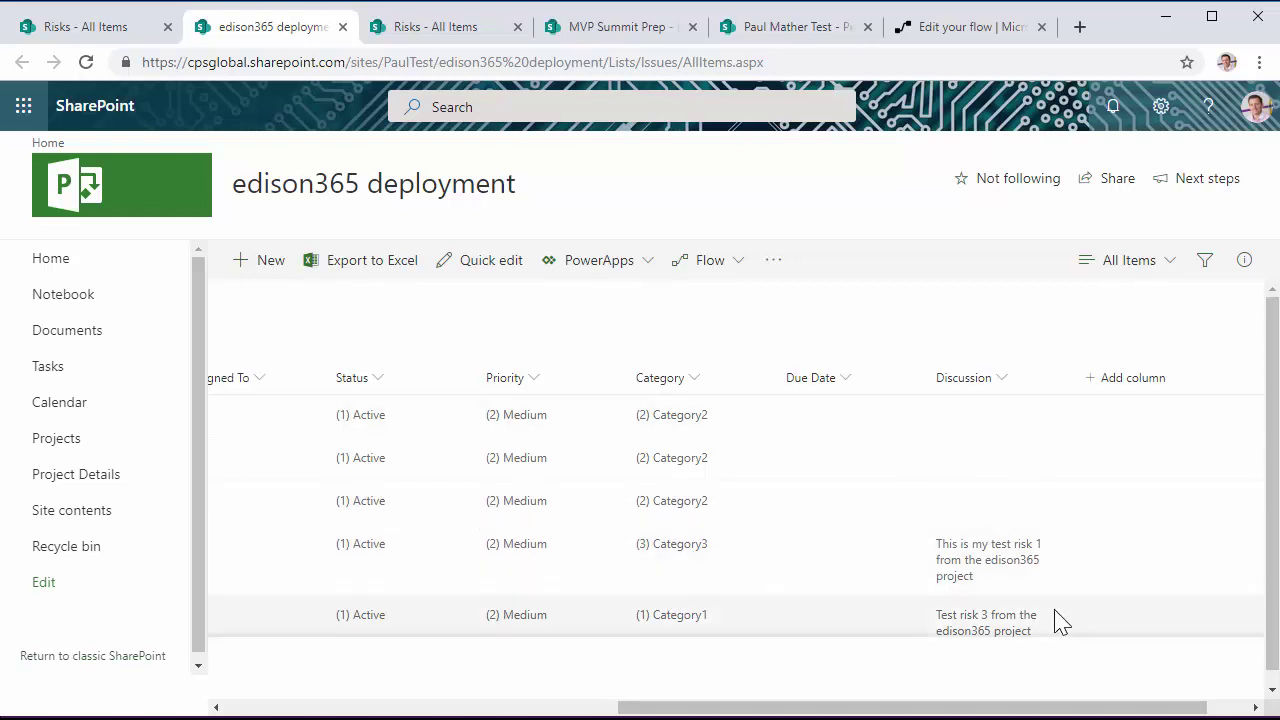
# Step: Review the RiskToIssueEscalation flow's Get items filter 'Escalate eq 1 and EscalatedDate eq null'
pyautogui.click(947, 33)
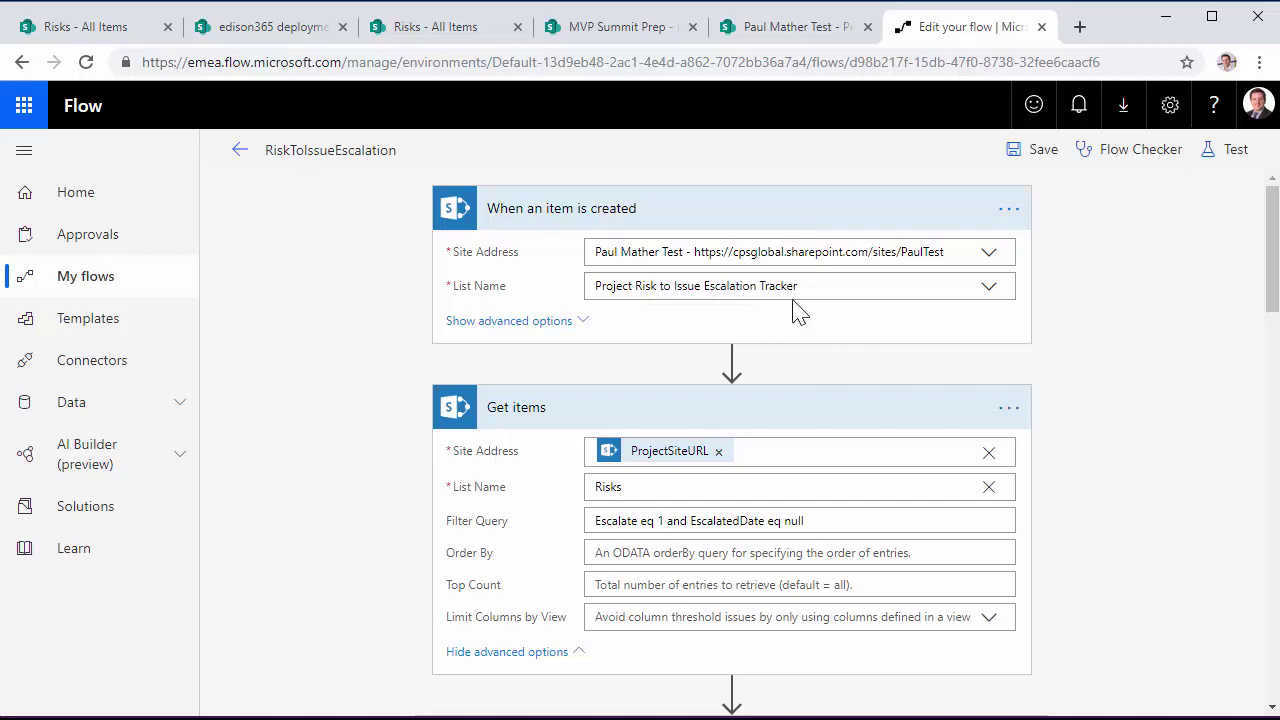
pyautogui.scroll(-2, 1034, 349)
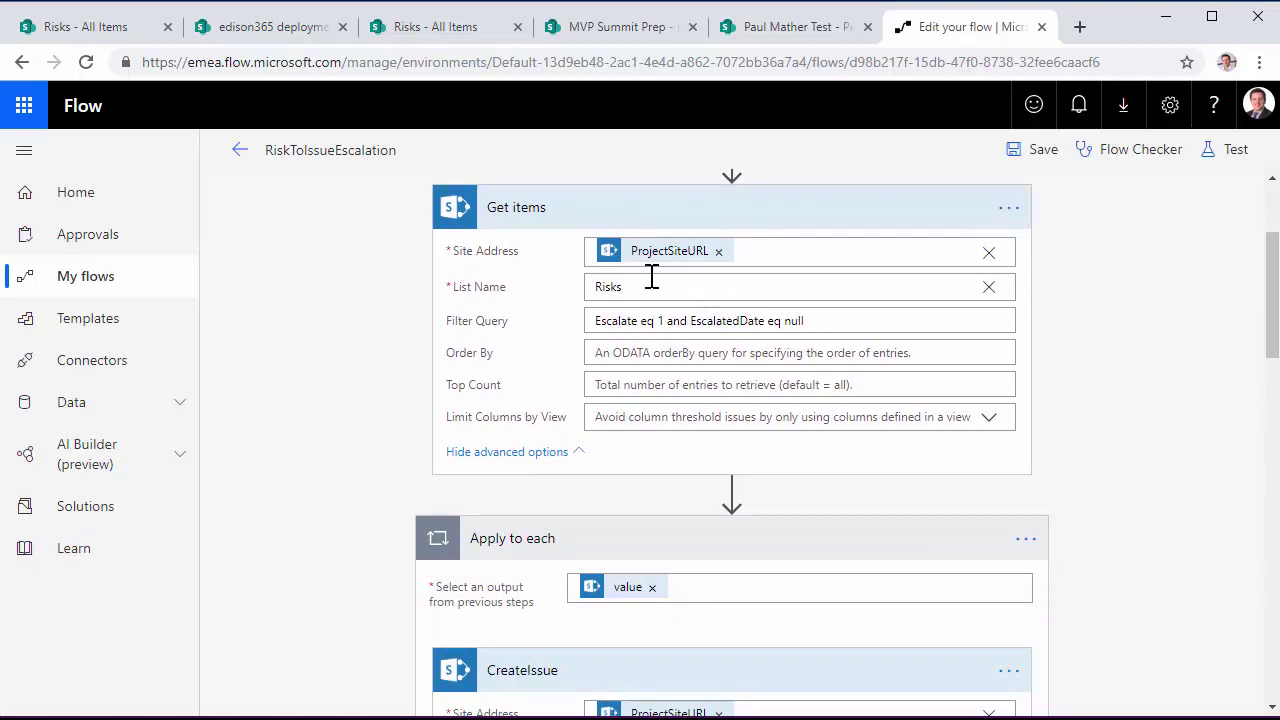
pyautogui.moveTo(659, 258)
pyautogui.scroll(-3, 1128, 397)
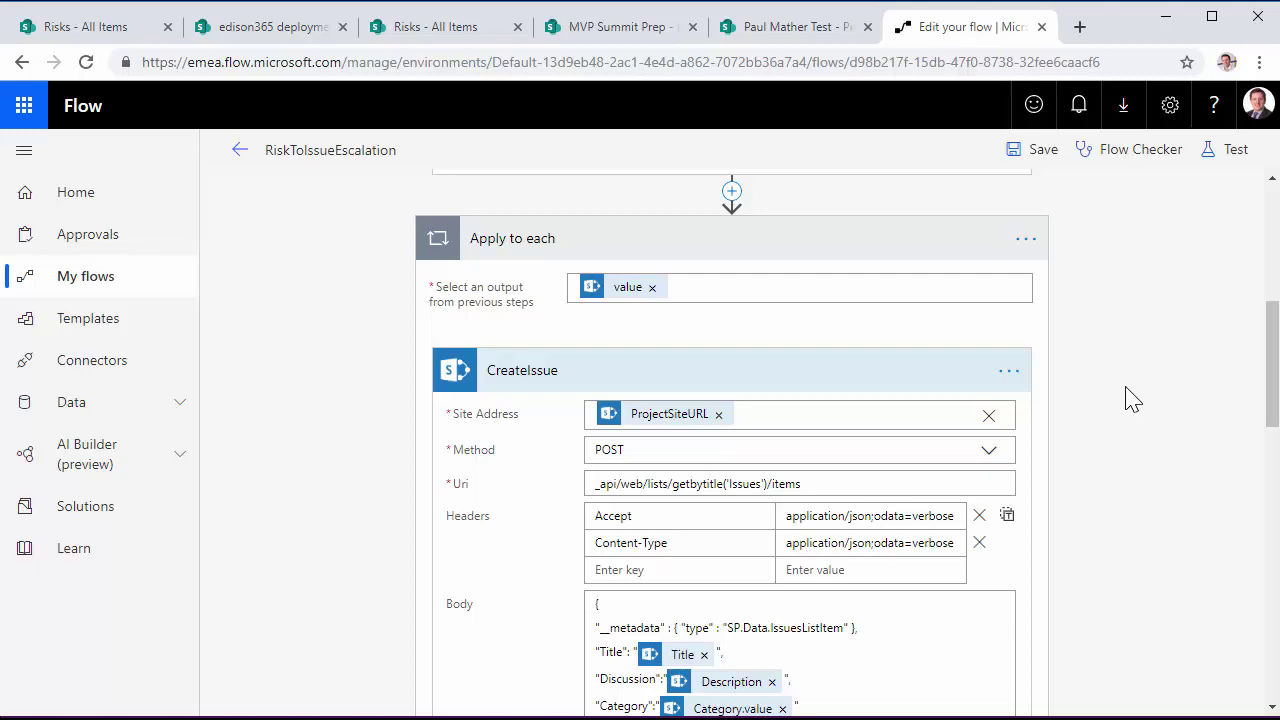
pyautogui.scroll(3, 1140, 394)
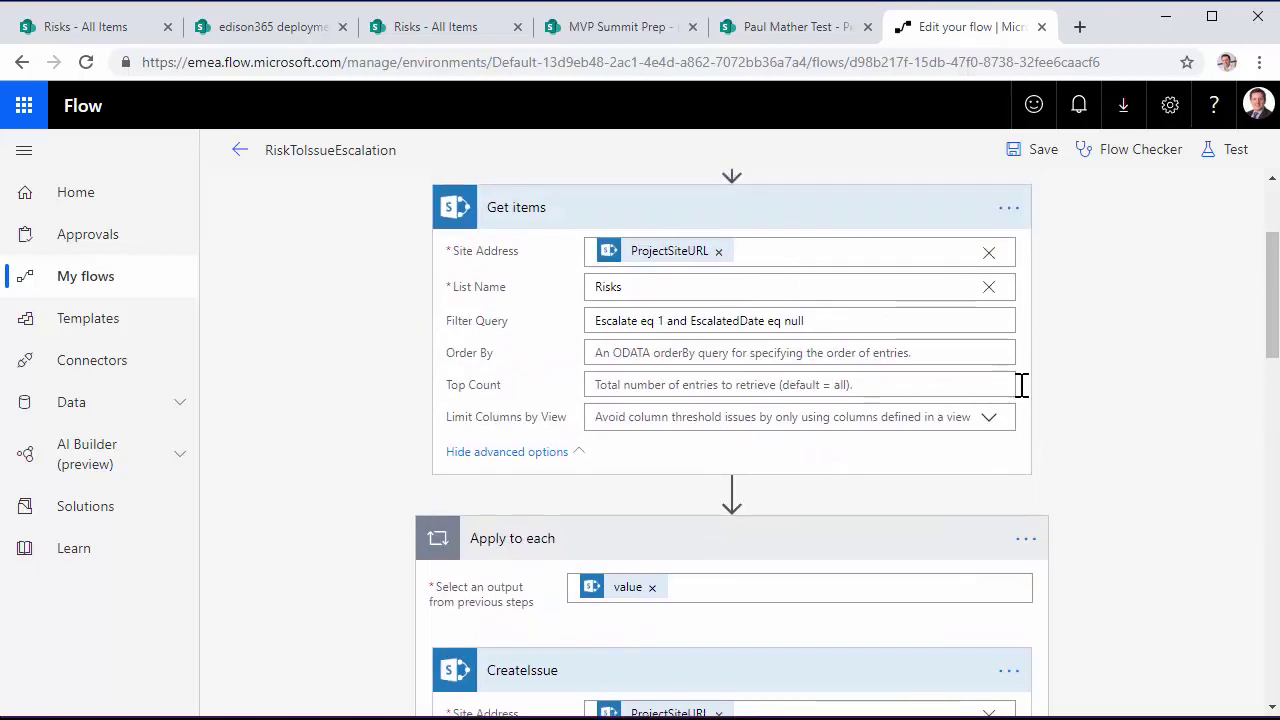
pyautogui.scroll(-4, 1134, 403)
pyautogui.scroll(1, 1140, 410)
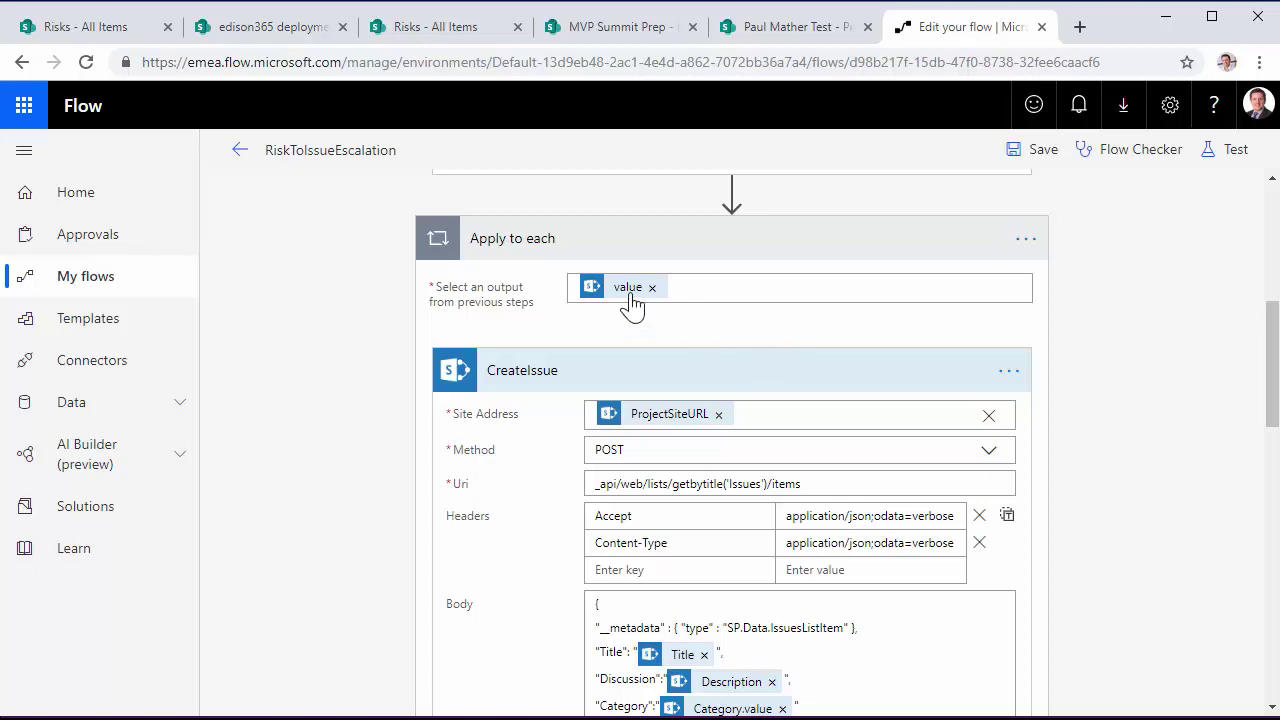
pyautogui.moveTo(632, 305)
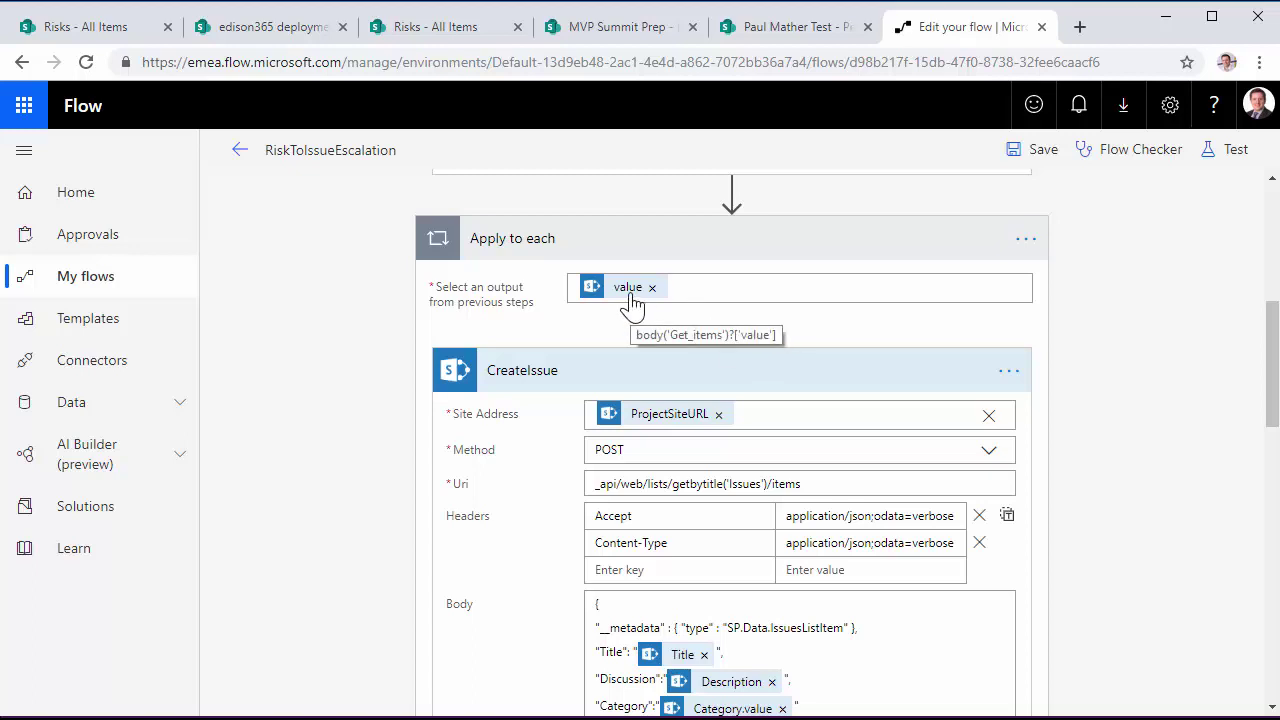
pyautogui.scroll(-1, 1123, 360)
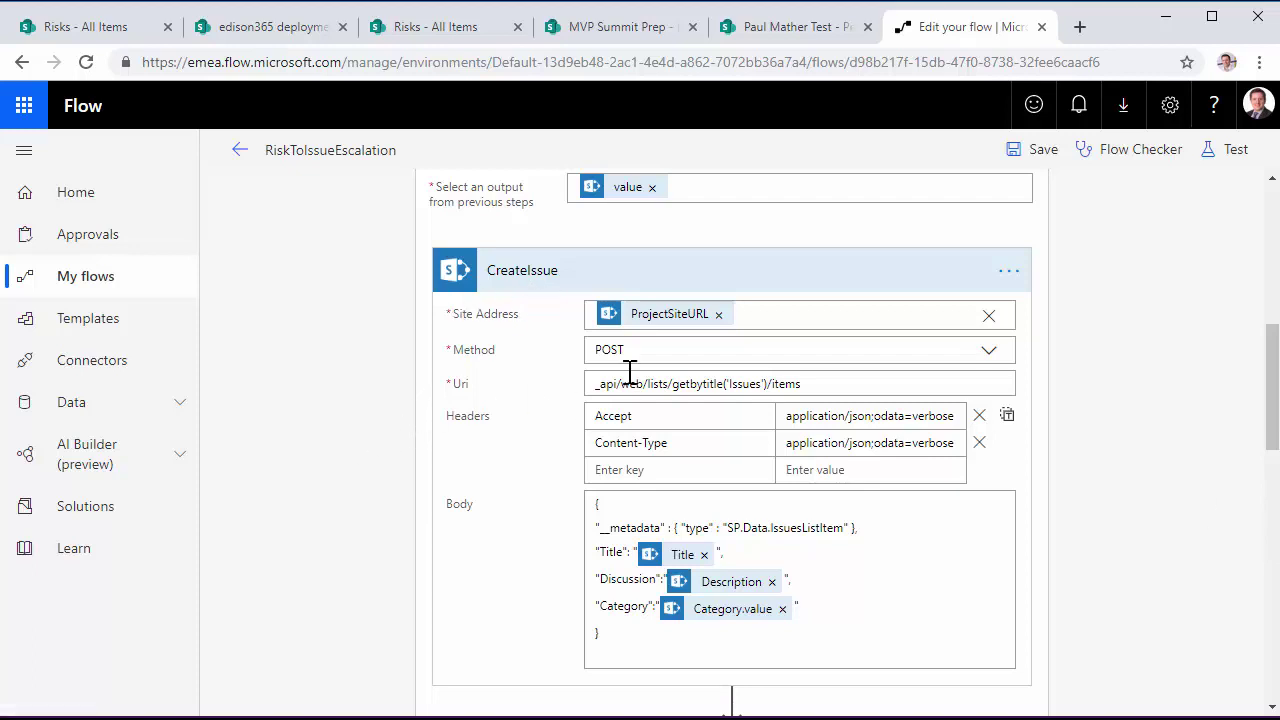
pyautogui.moveTo(668, 326)
pyautogui.scroll(-2, 1100, 425)
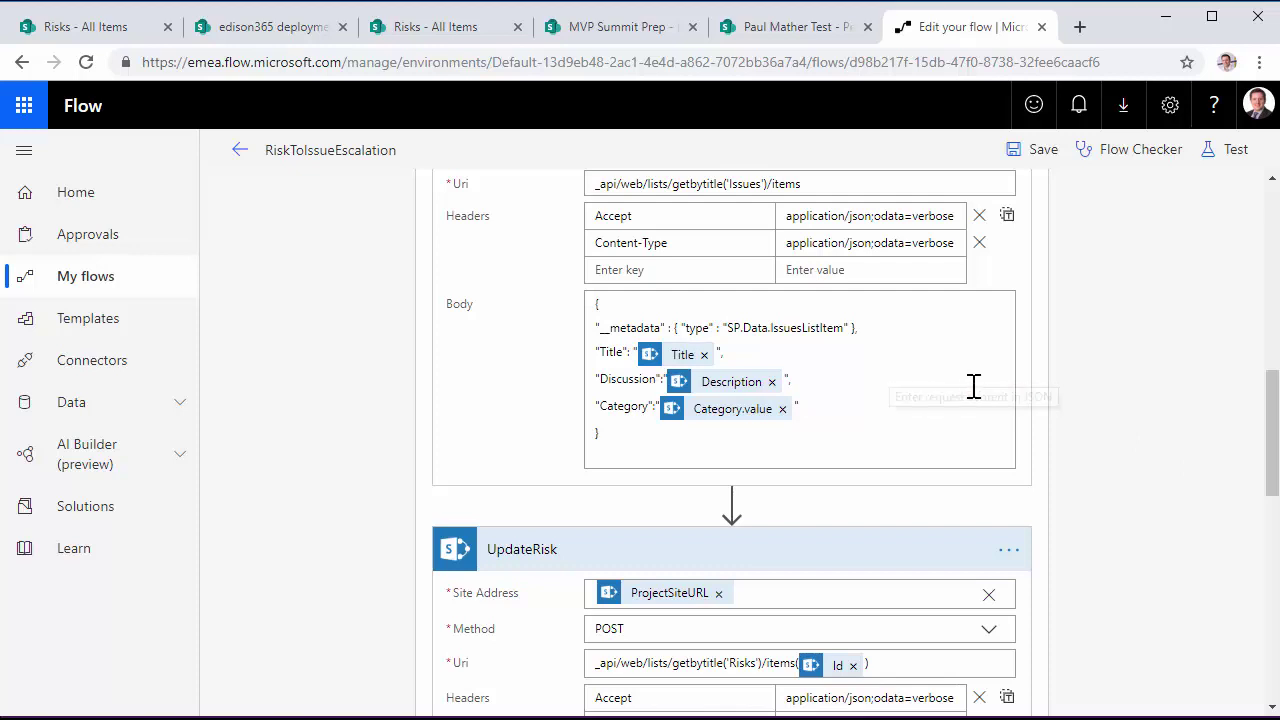
pyautogui.scroll(-2, 1000, 400)
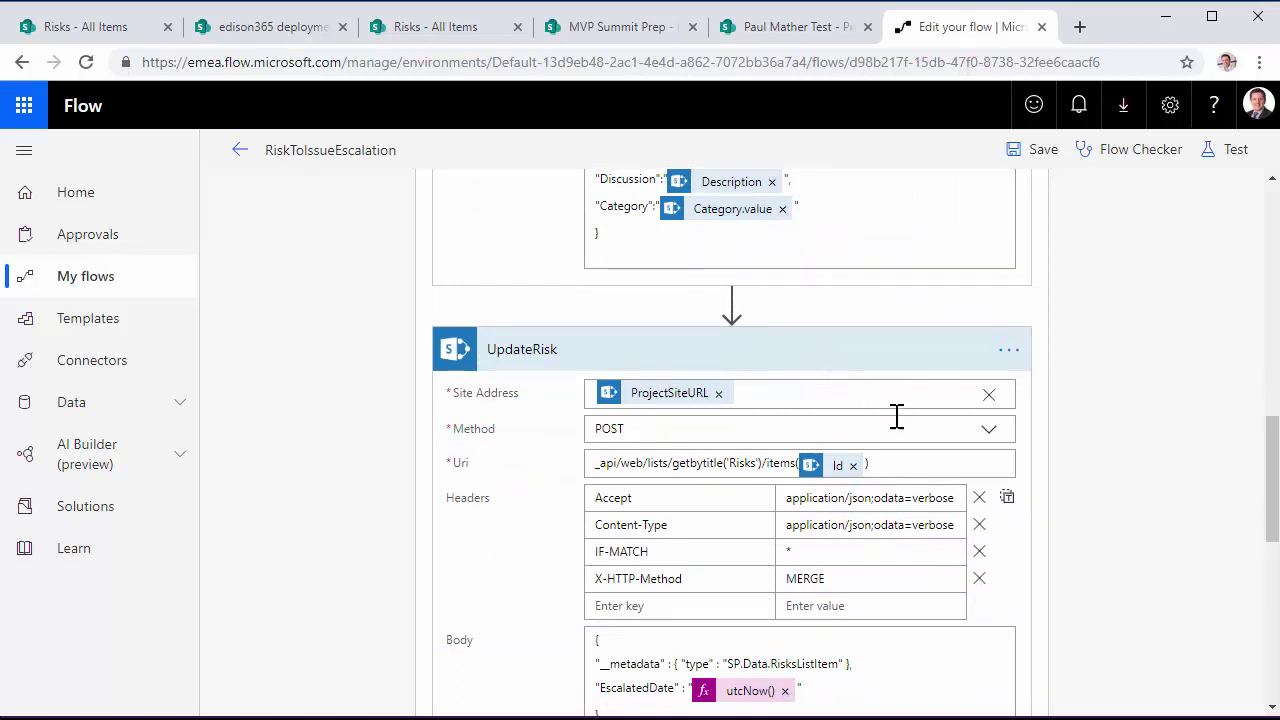
pyautogui.moveTo(675, 397)
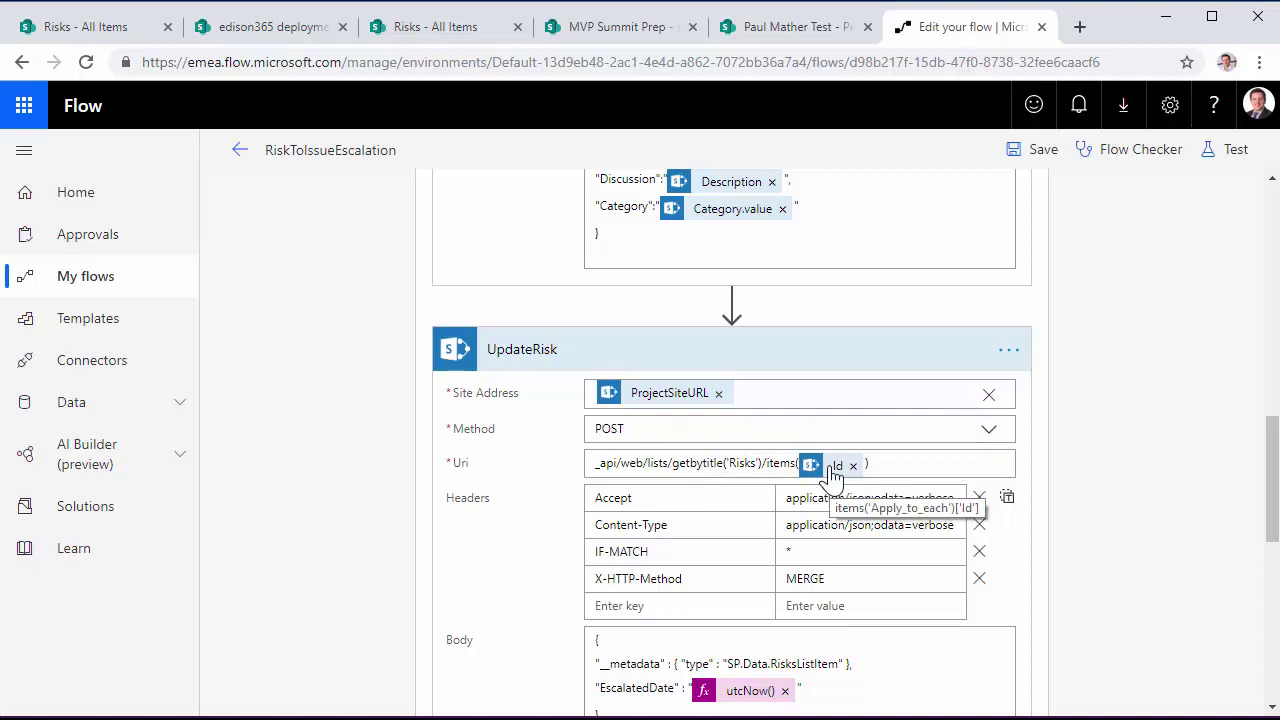
pyautogui.scroll(-2, 1203, 500)
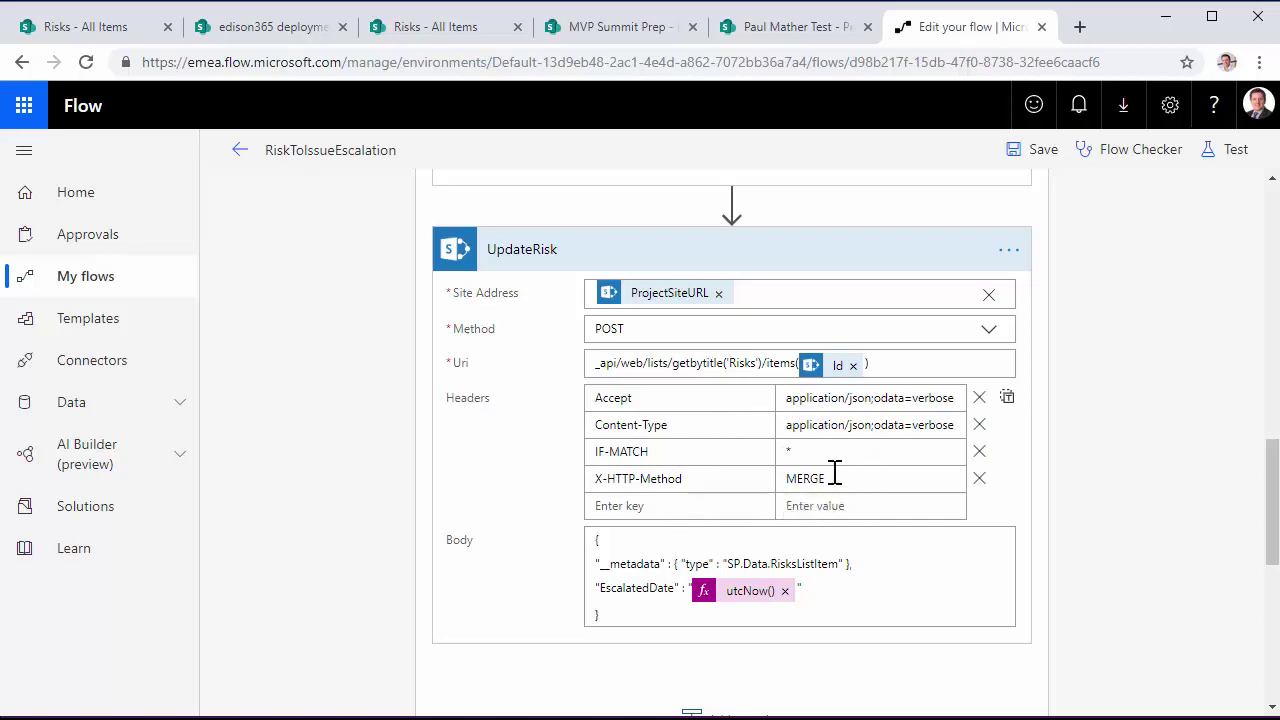
pyautogui.scroll(-2, 1166, 557)
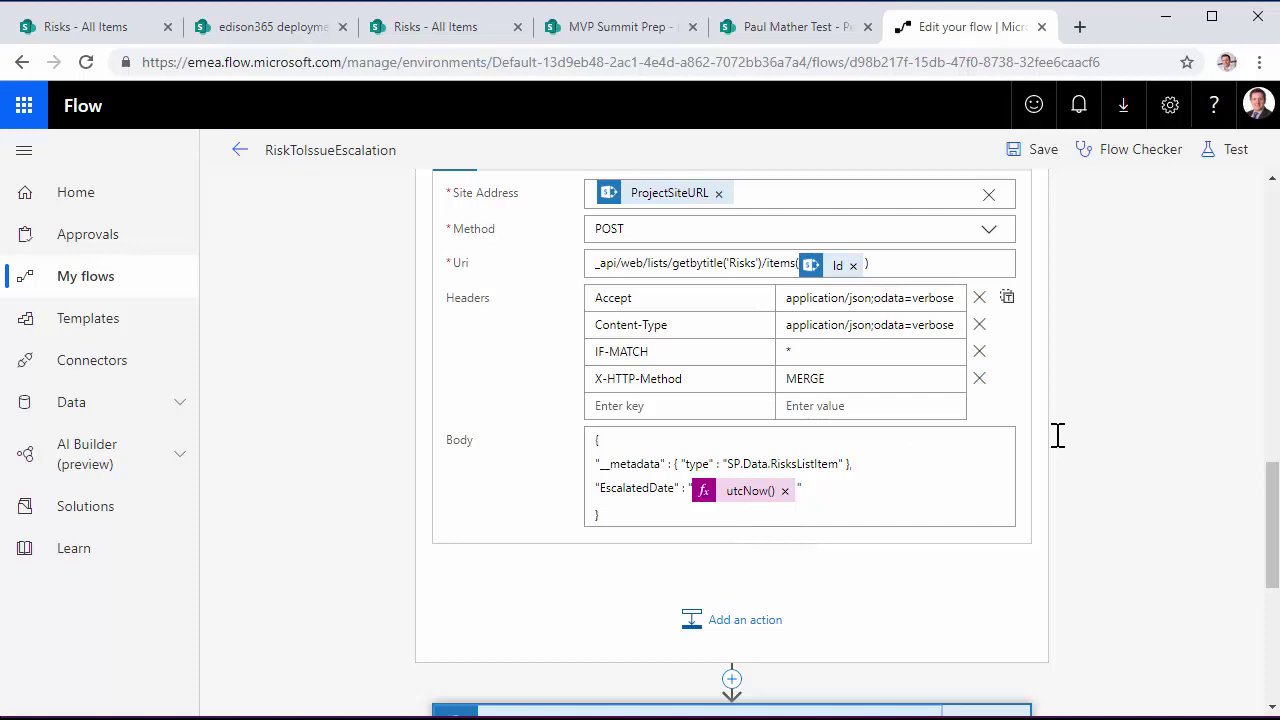
pyautogui.scroll(-1, 1017, 699)
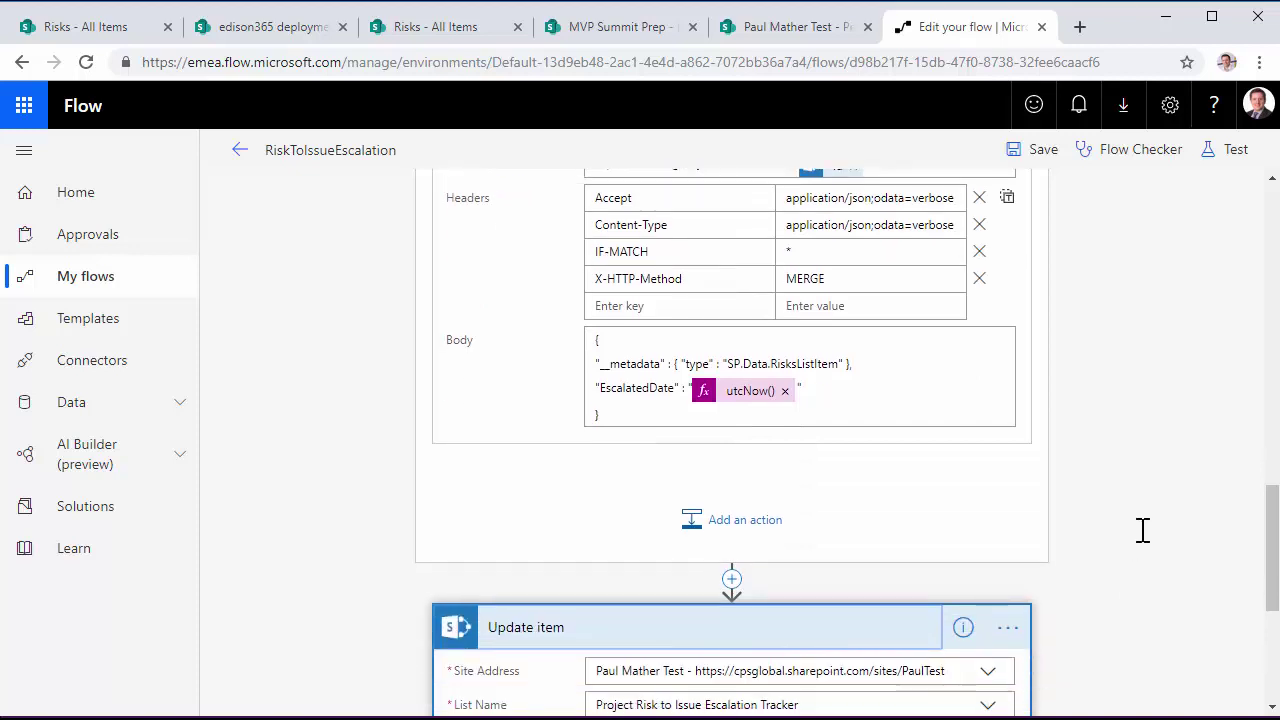
pyautogui.scroll(-3, 1140, 525)
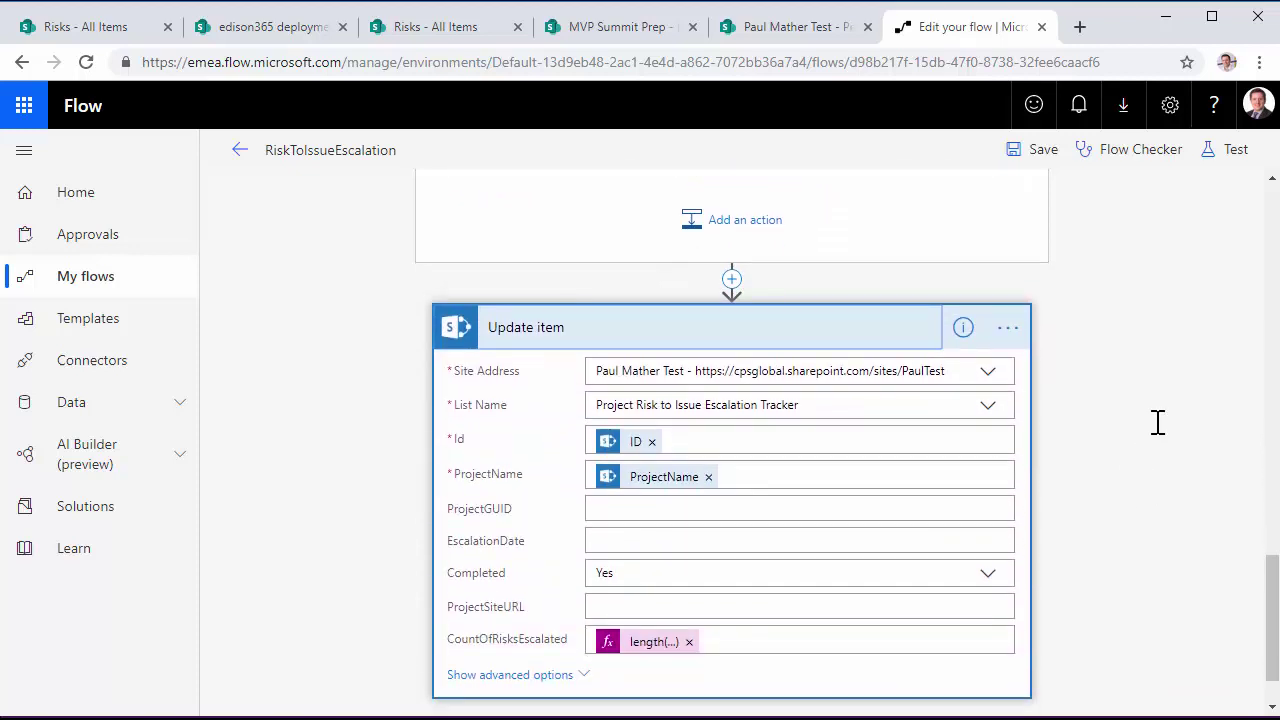